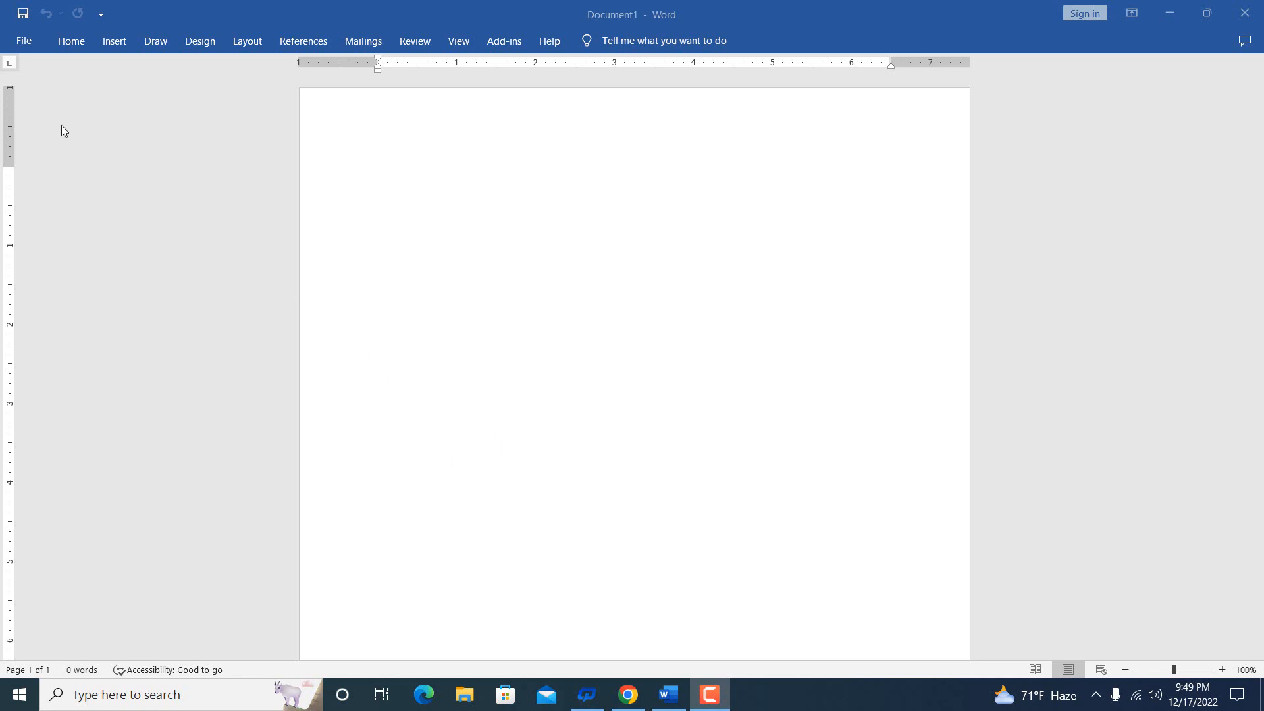
Step: Open the recent document E-commerce-Quotation-Softcoders
click(24, 42)
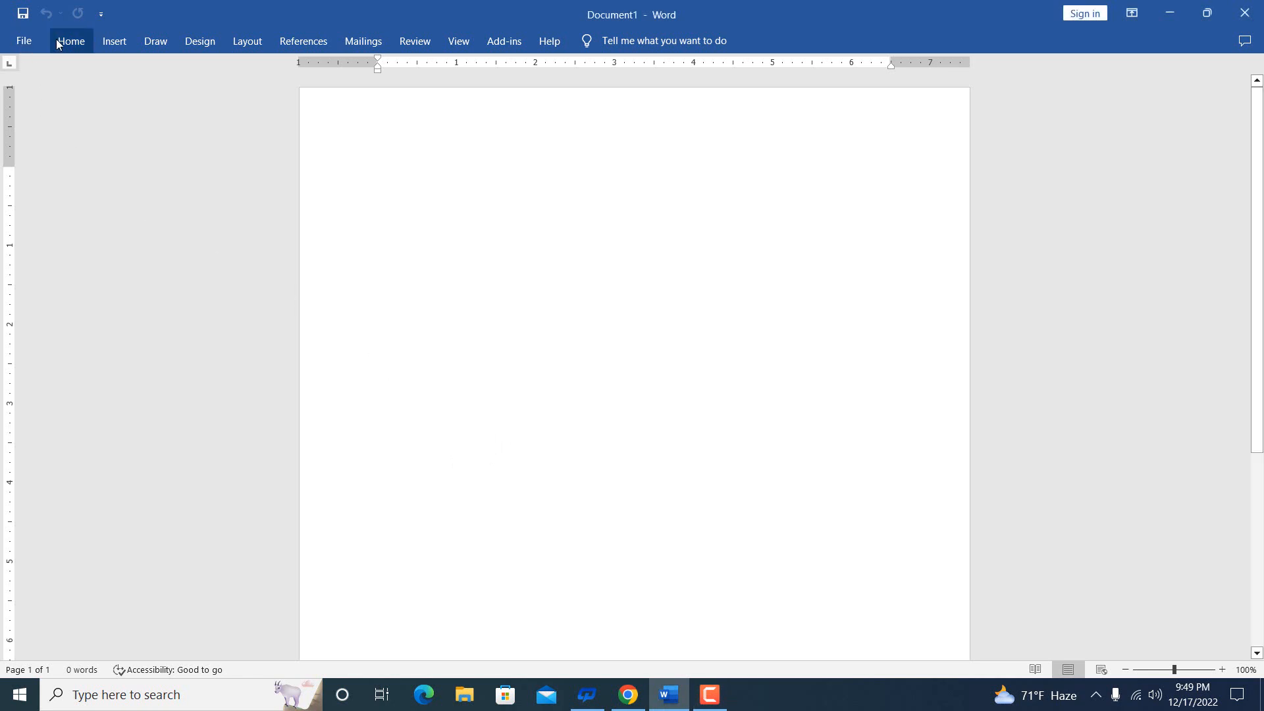
click(56, 40)
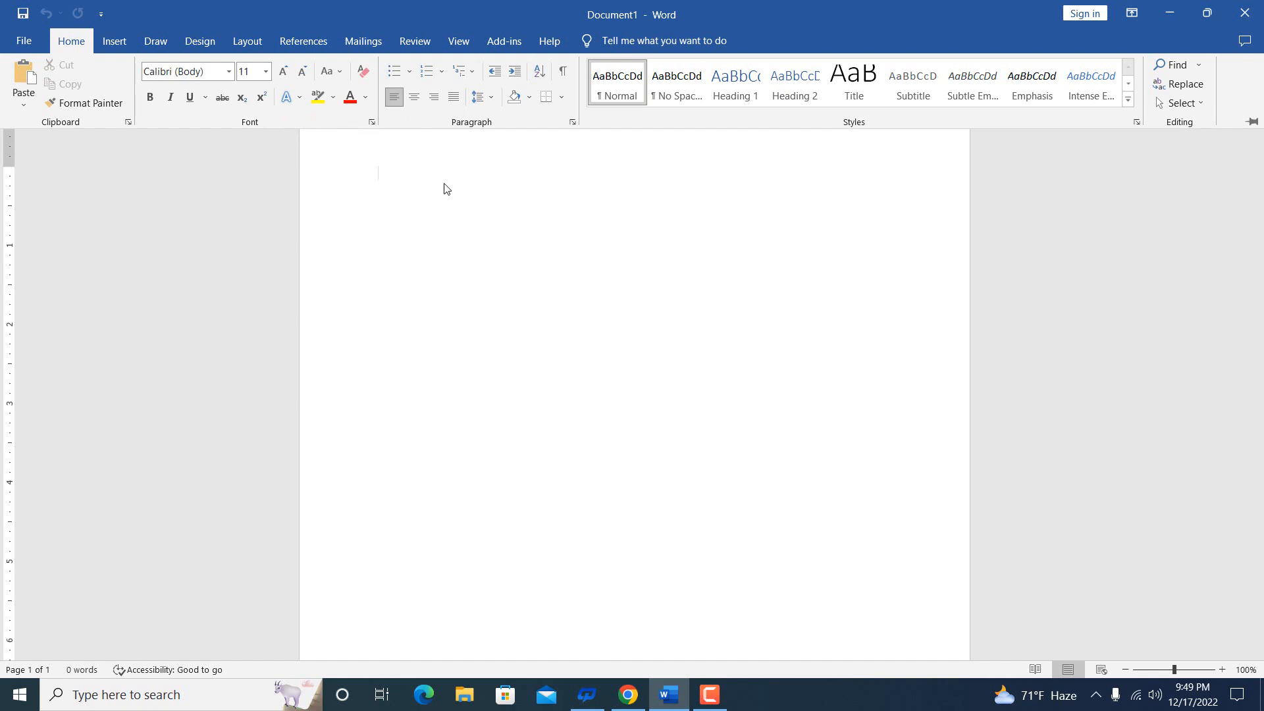
click(23, 38)
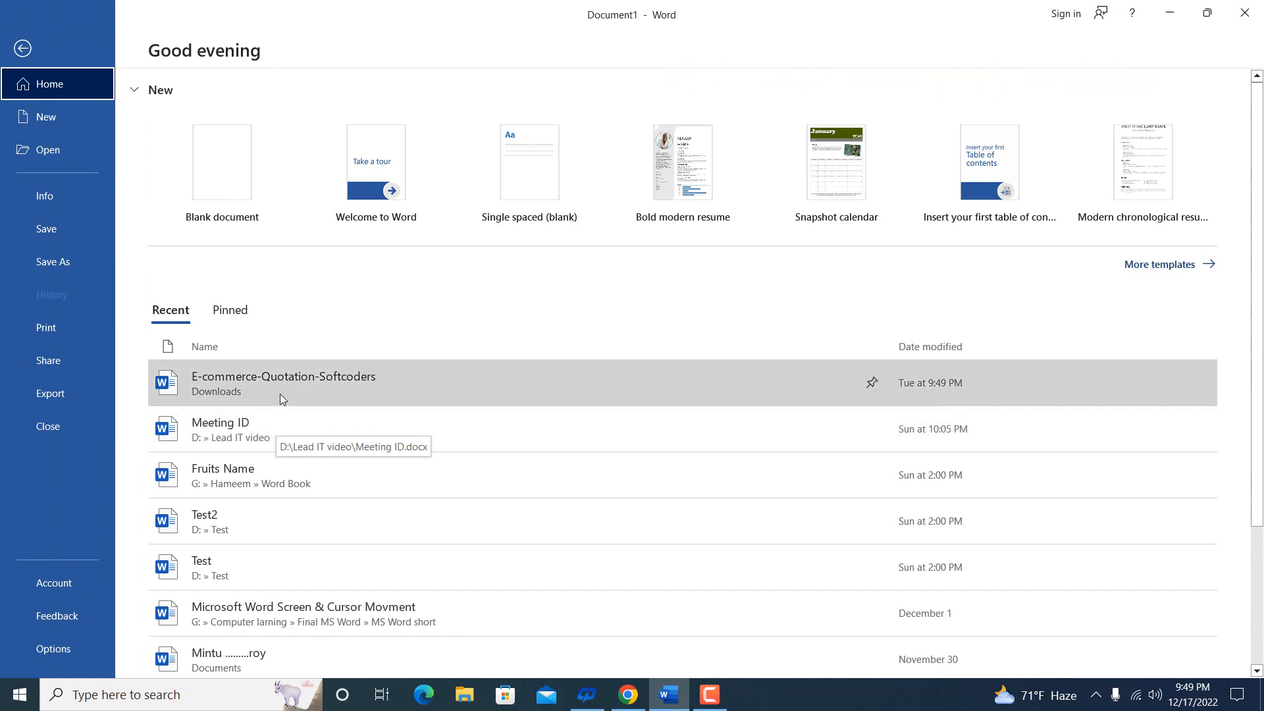
click(281, 393)
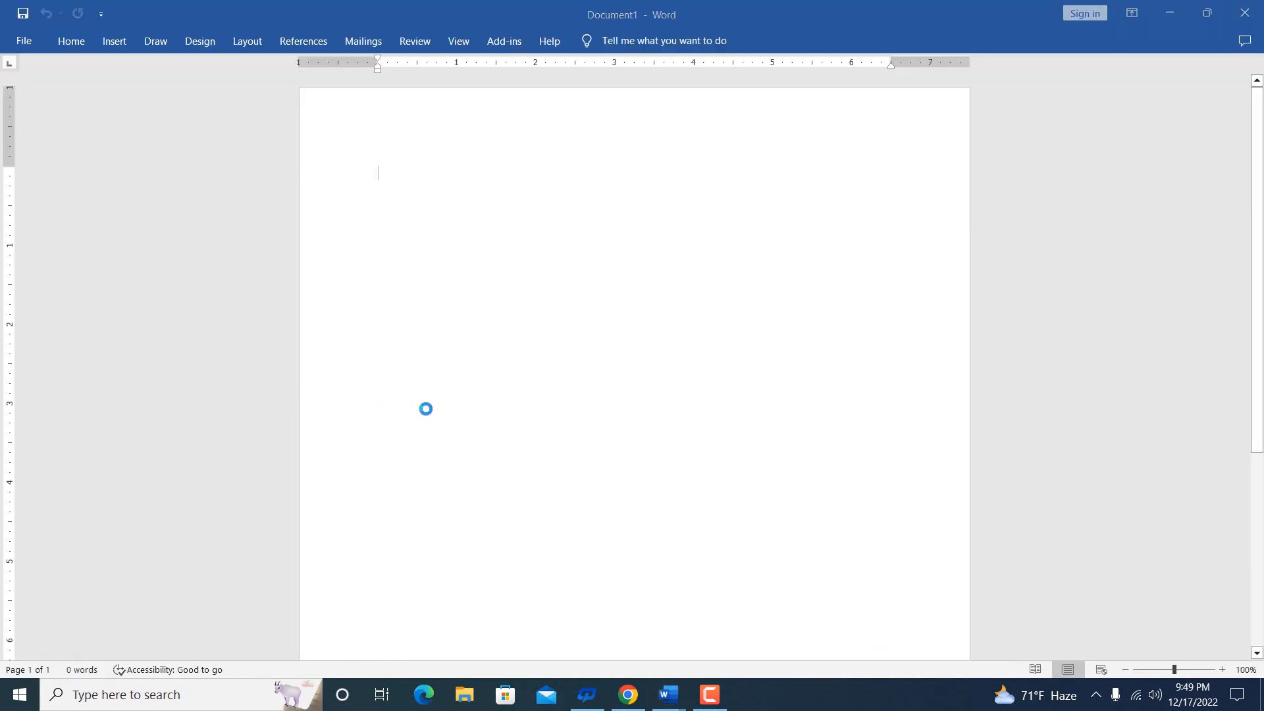
Step: Copy the first paragraph under the heading "At a Glance of Soft Coders"
scroll(580, 428, down, 10)
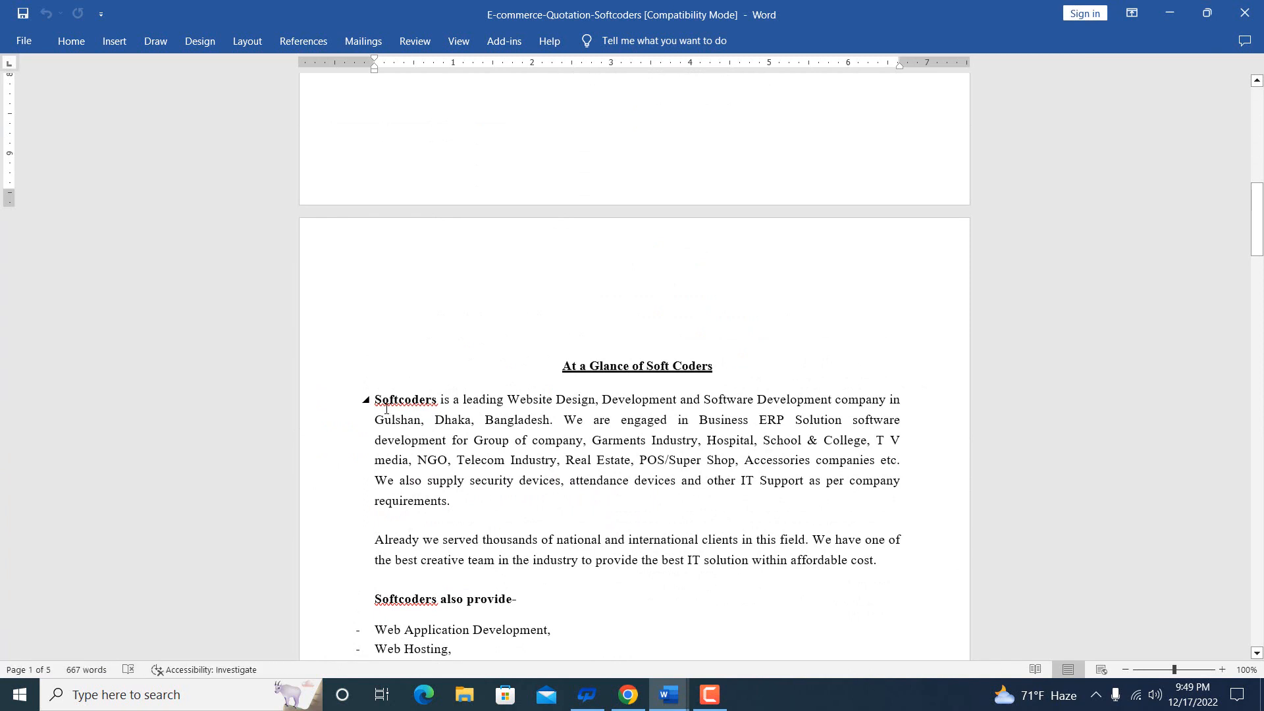
drag(378, 398, 463, 505)
key(ctrl+c)
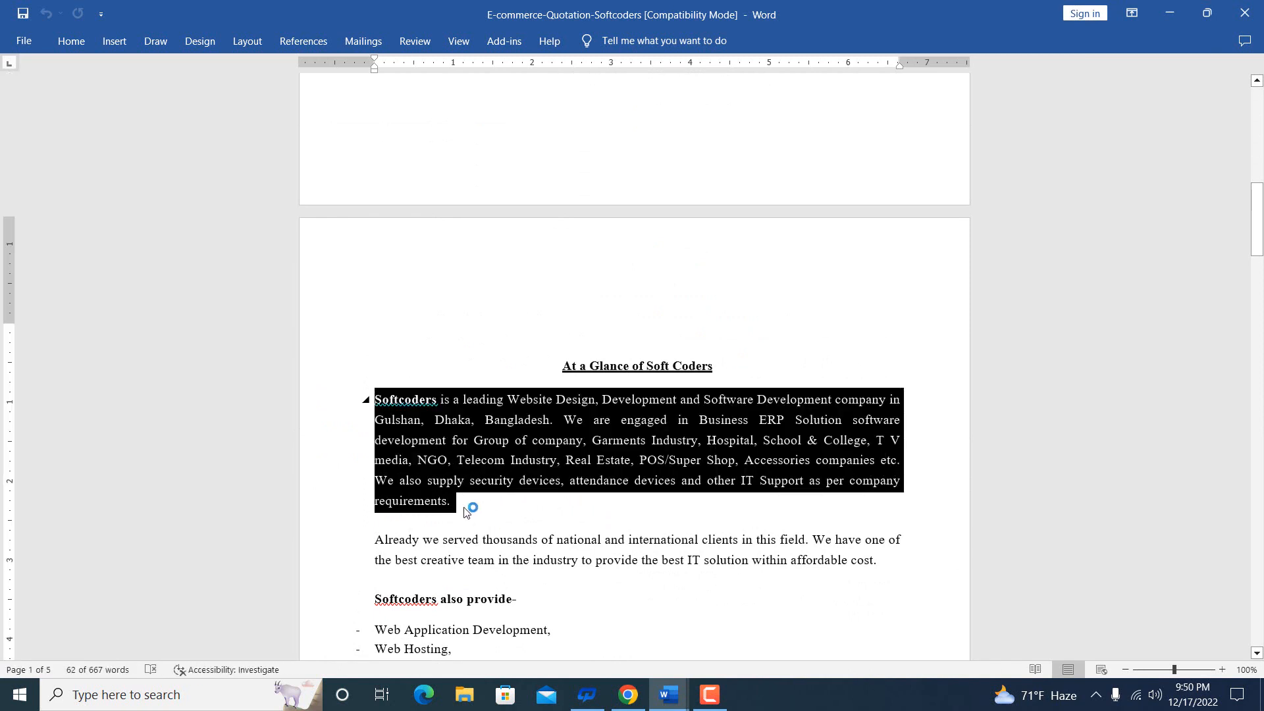
Step: Paste the copied paragraph into a new blank document, remove the empty line after it and left-align the paragraph
key(ctrl+n)
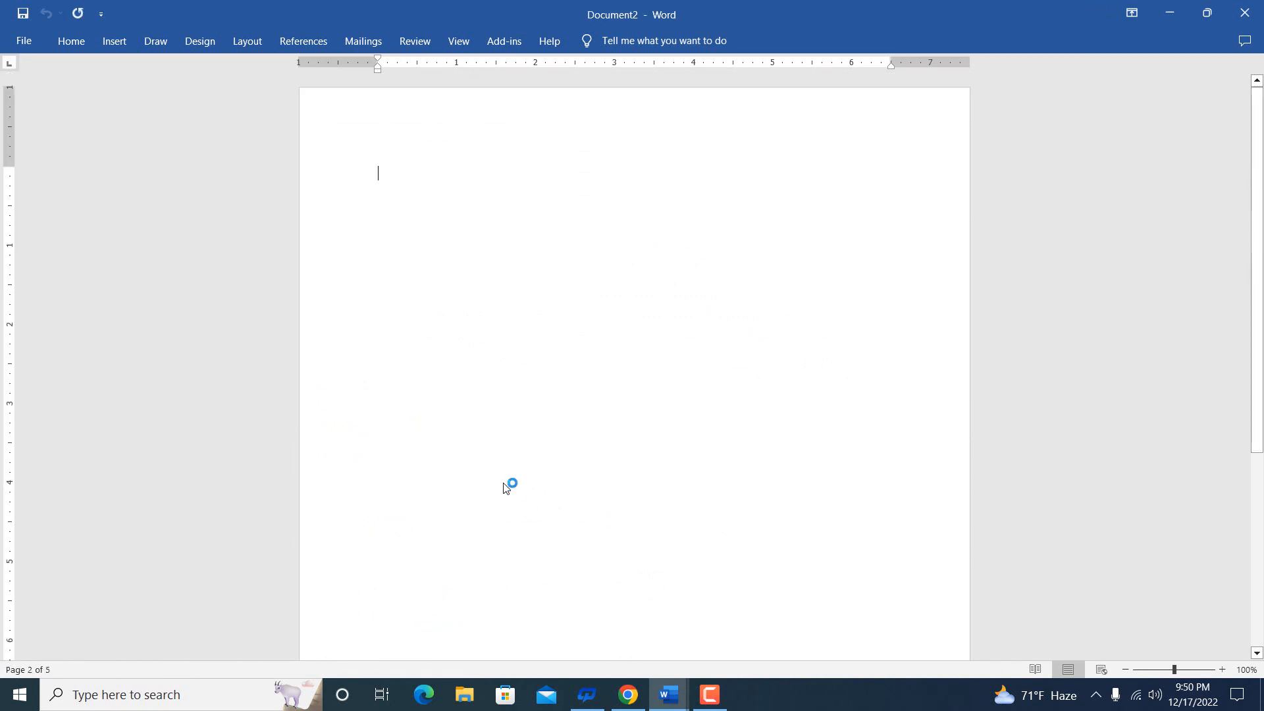
key(ctrl+v)
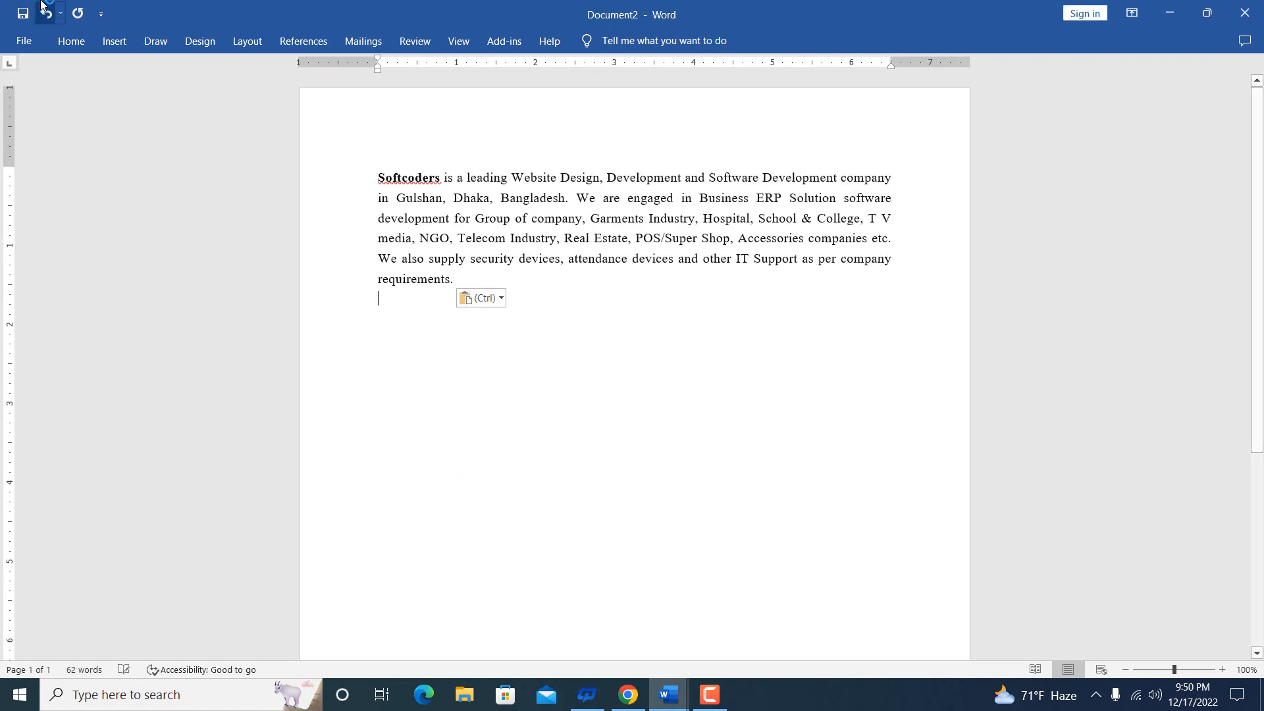
key(BackSpace)
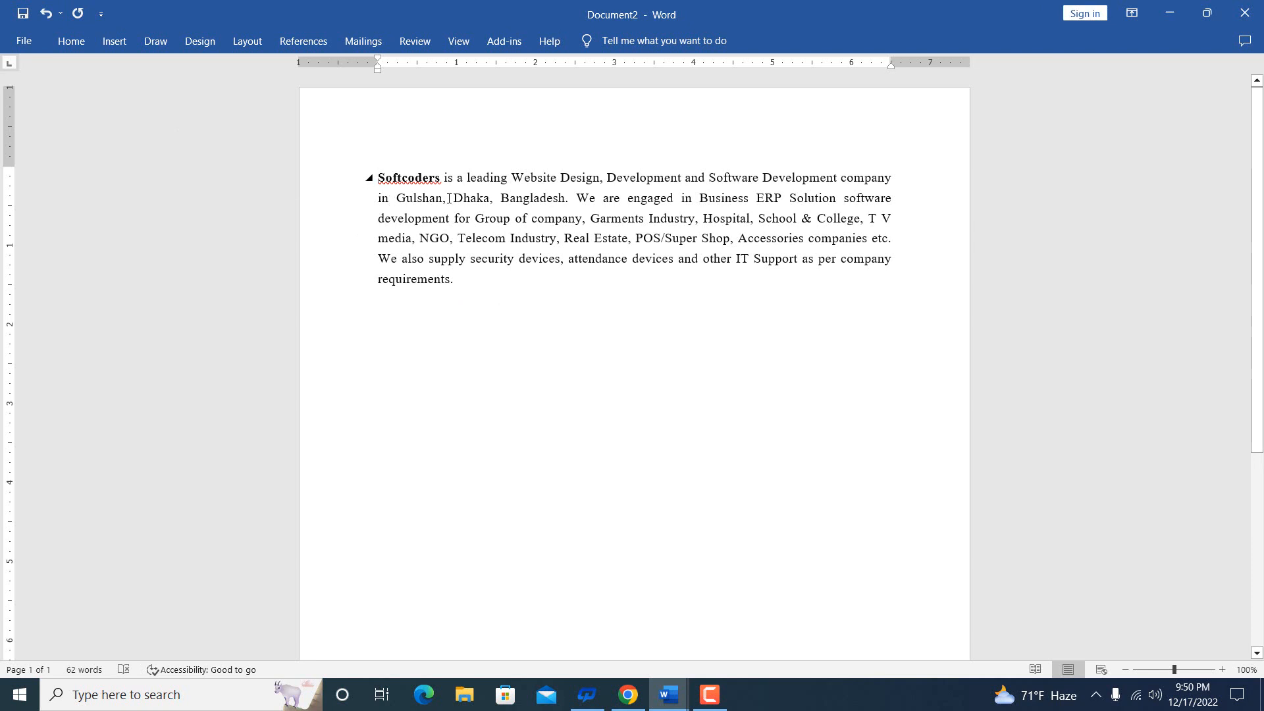
key(ctrl+l)
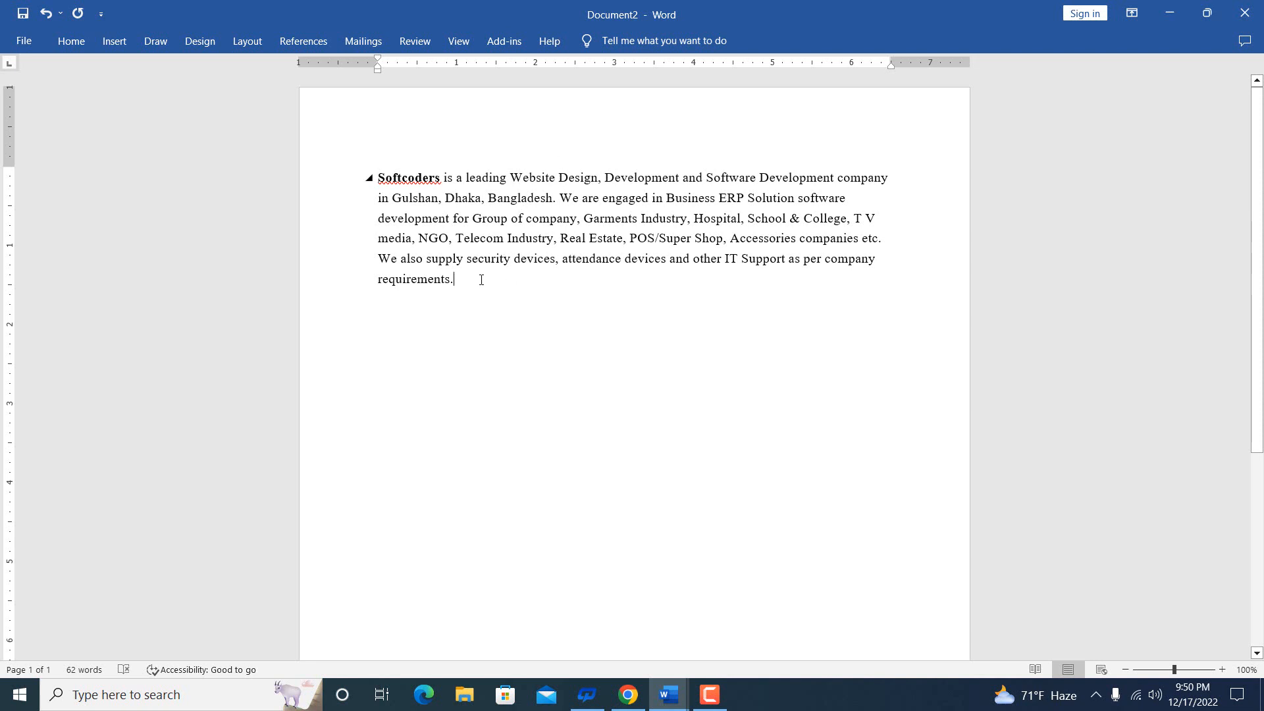
Step: Paste the paragraph twice more below the first, trimming the earlier of these copies to its opening sentence ending in "Bangladesh."
key(ctrl+v)
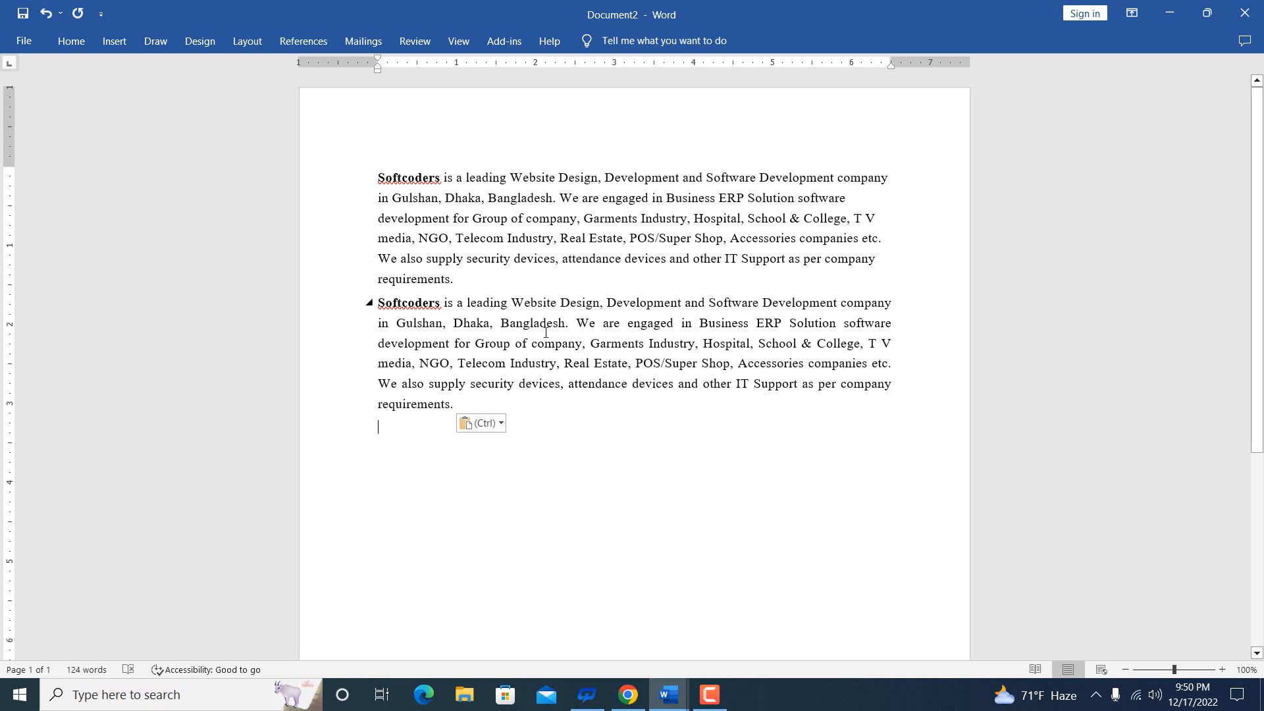
drag(576, 323, 606, 403)
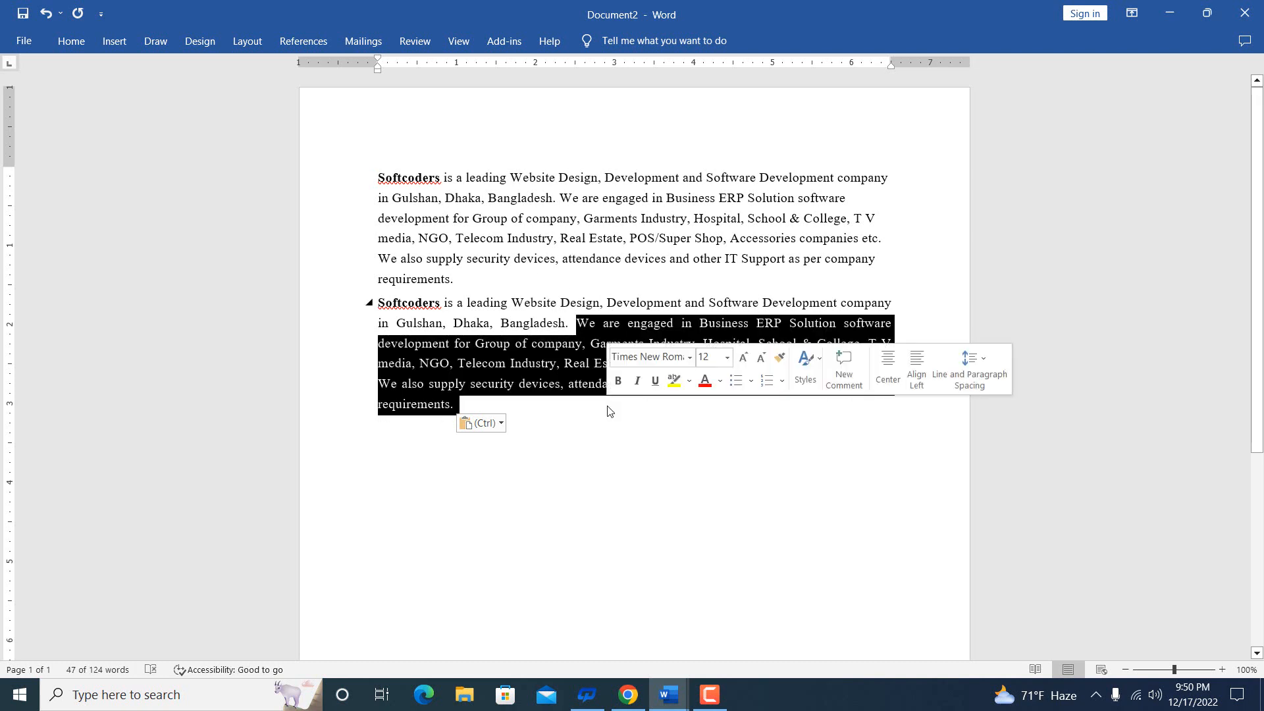
key(BackSpace)
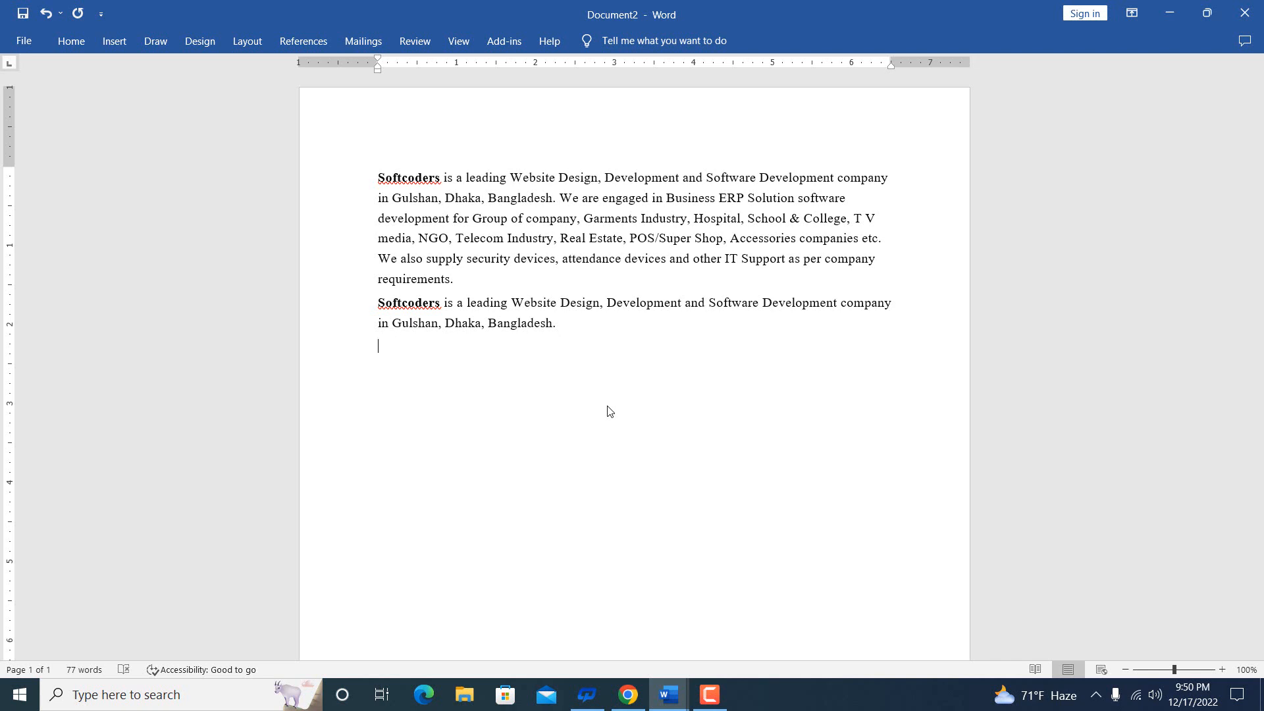
key(ctrl+v)
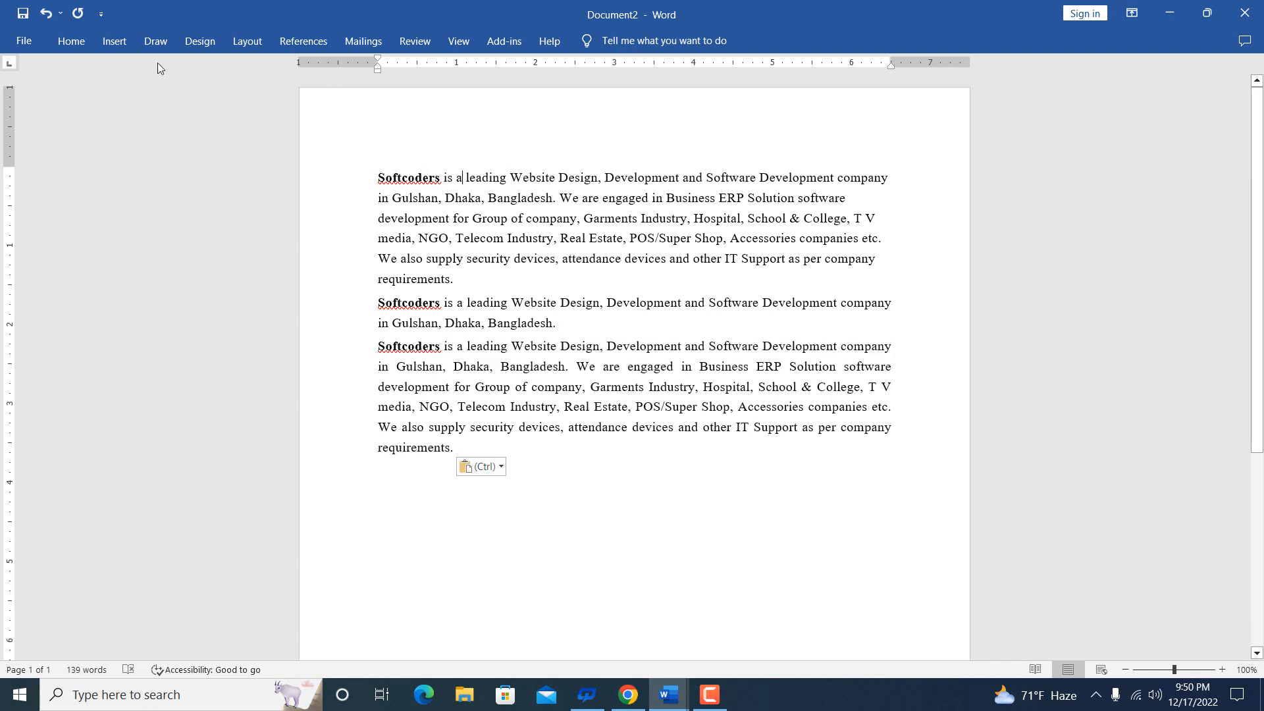
click(66, 49)
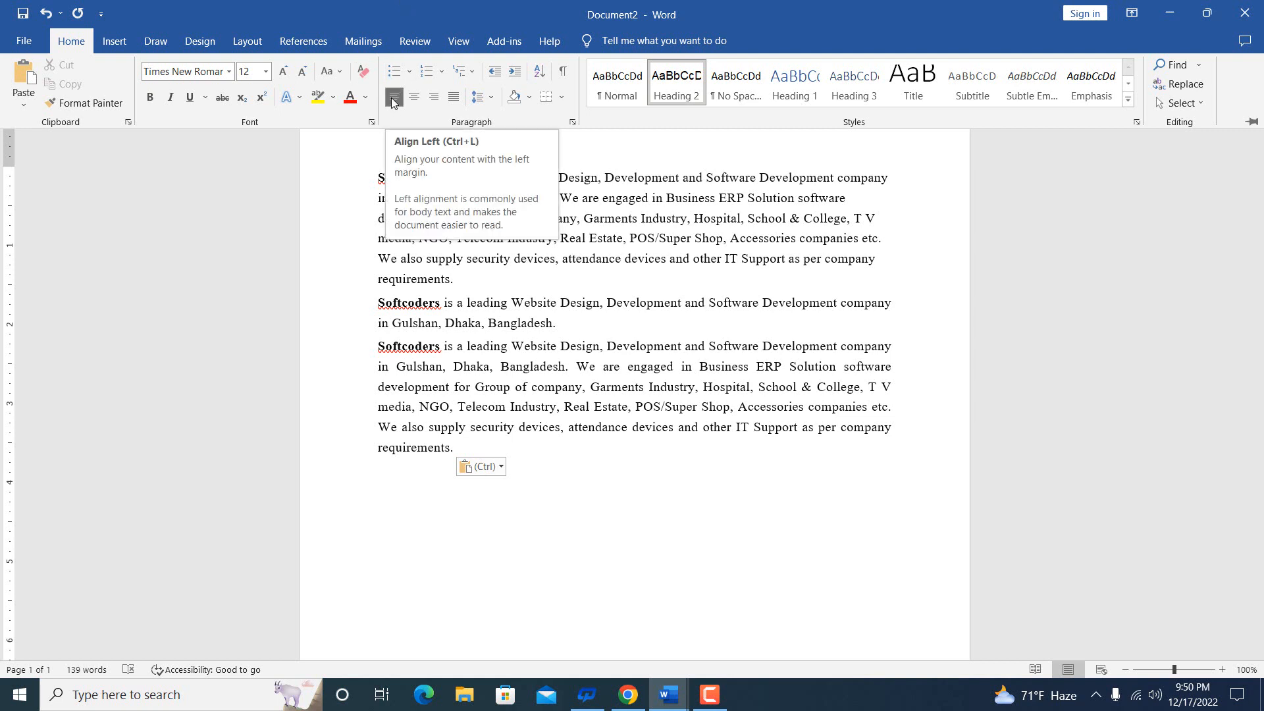
click(378, 207)
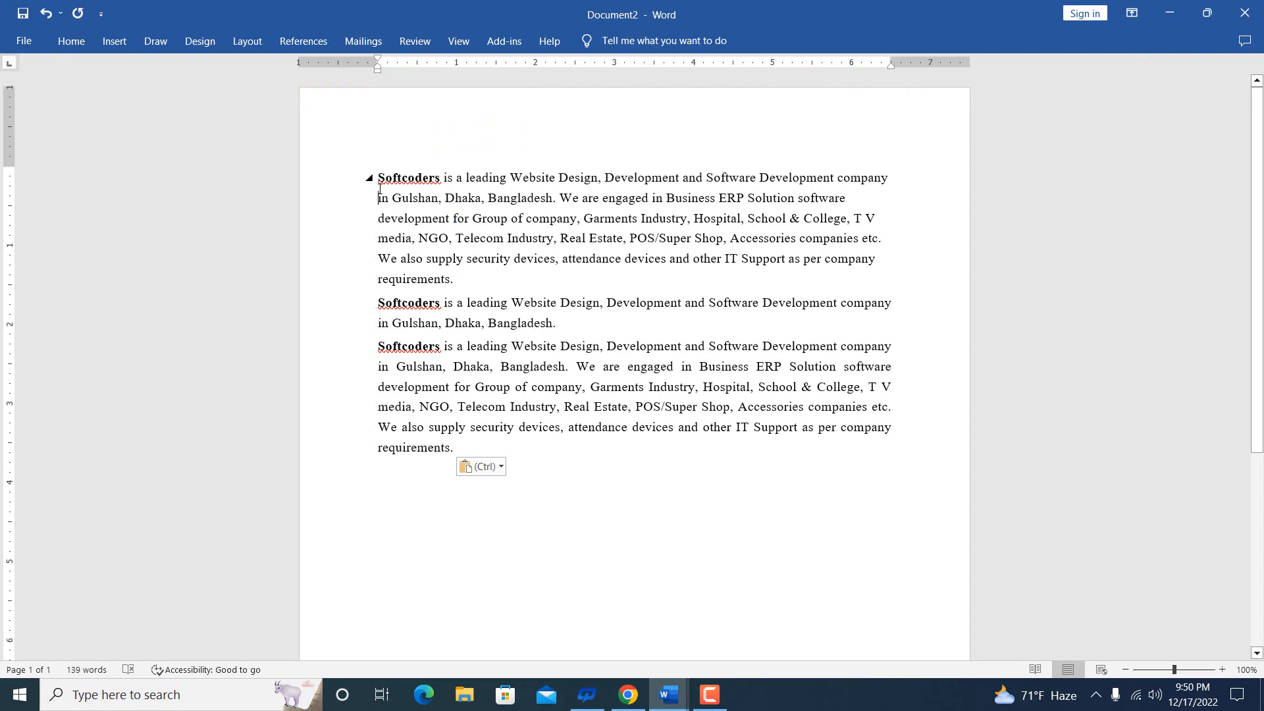
drag(377, 179, 451, 279)
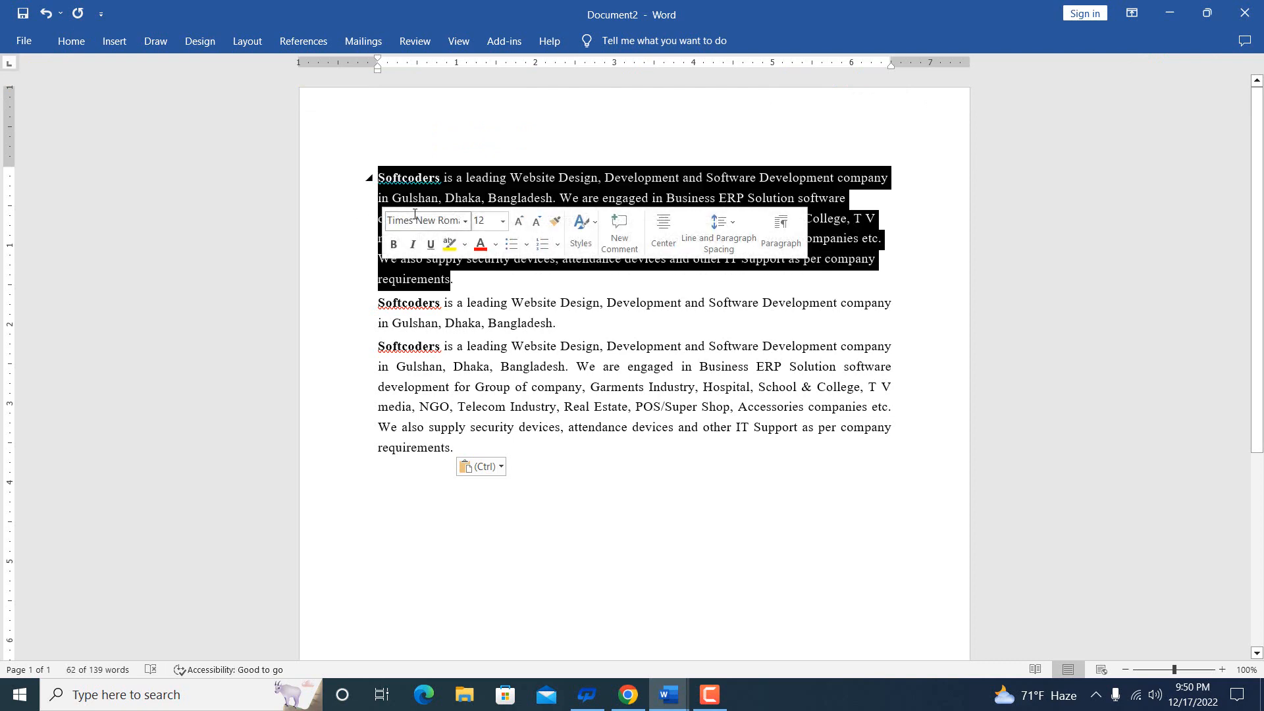
click(463, 179)
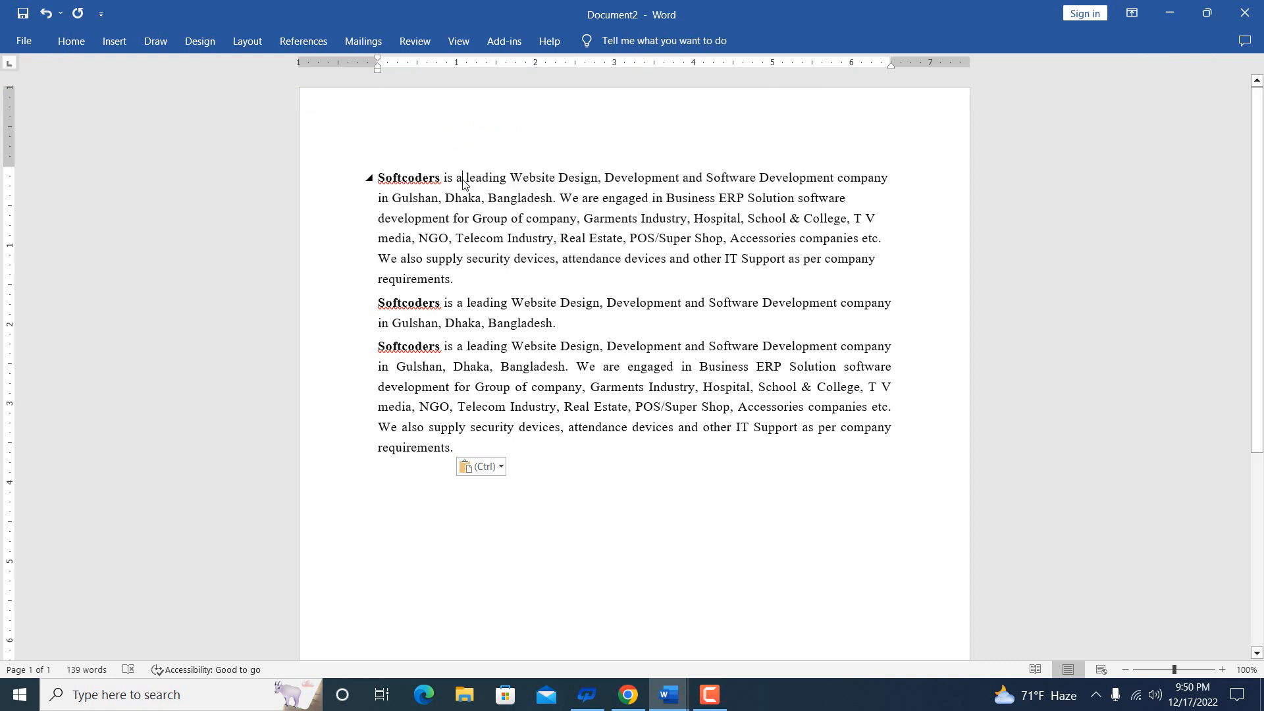
click(892, 176)
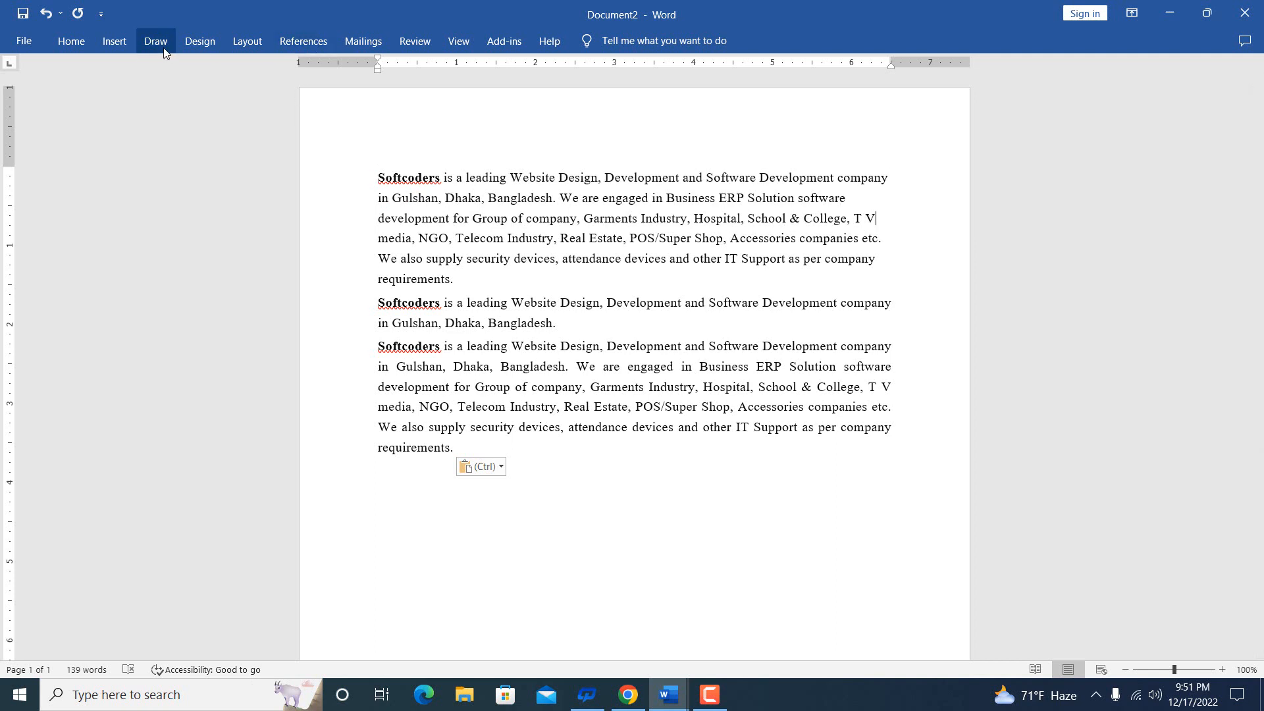
click(74, 42)
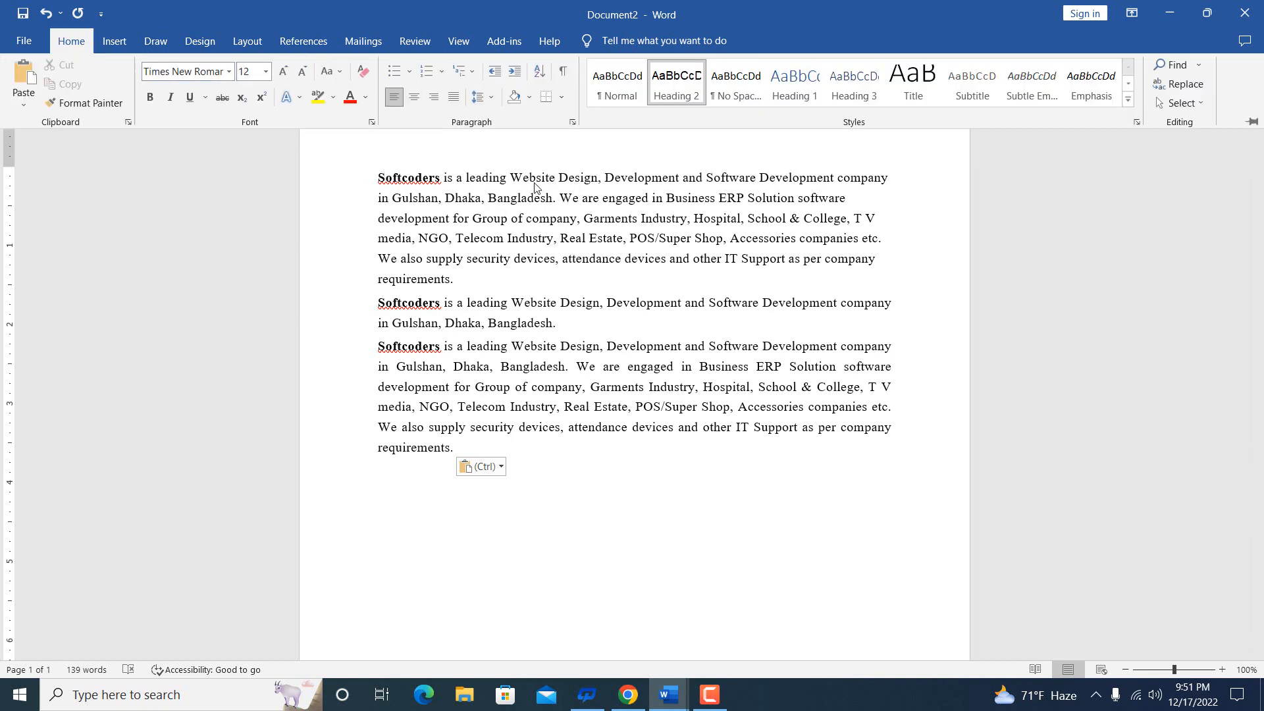
click(467, 183)
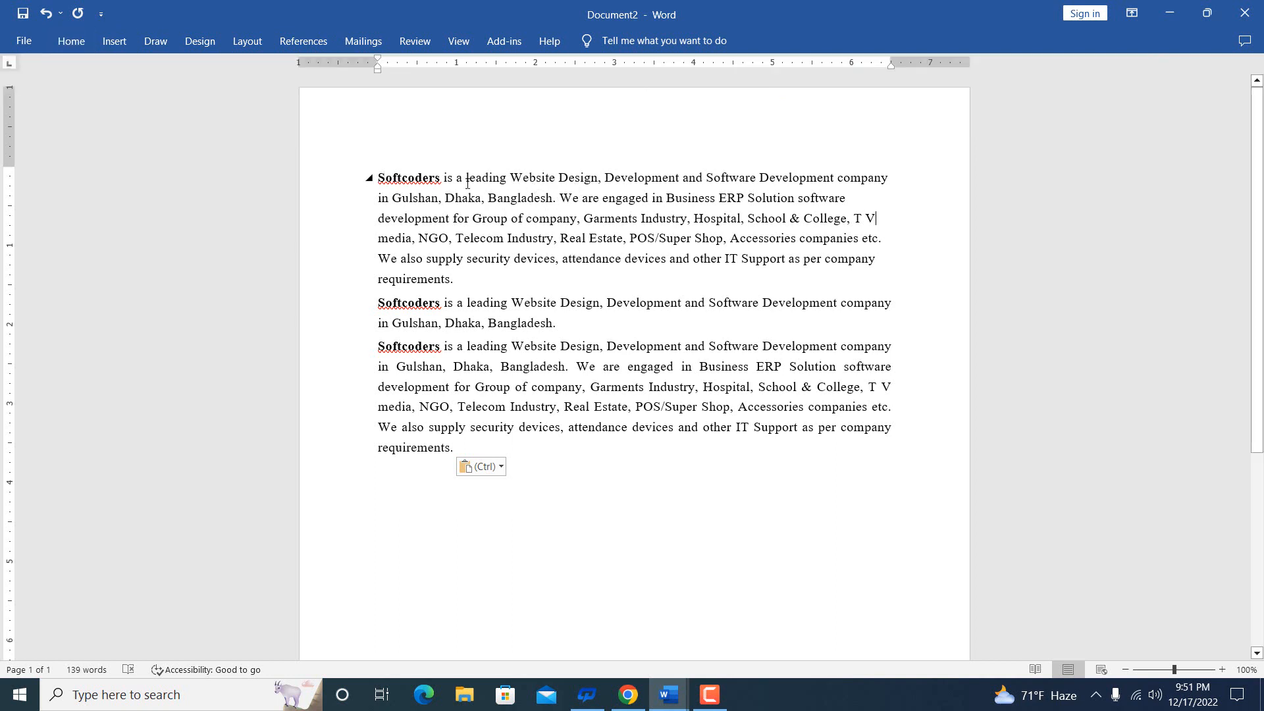
Step: Split the first paragraph after "Website Design," and centre the resulting first line
click(606, 177)
key(Return)
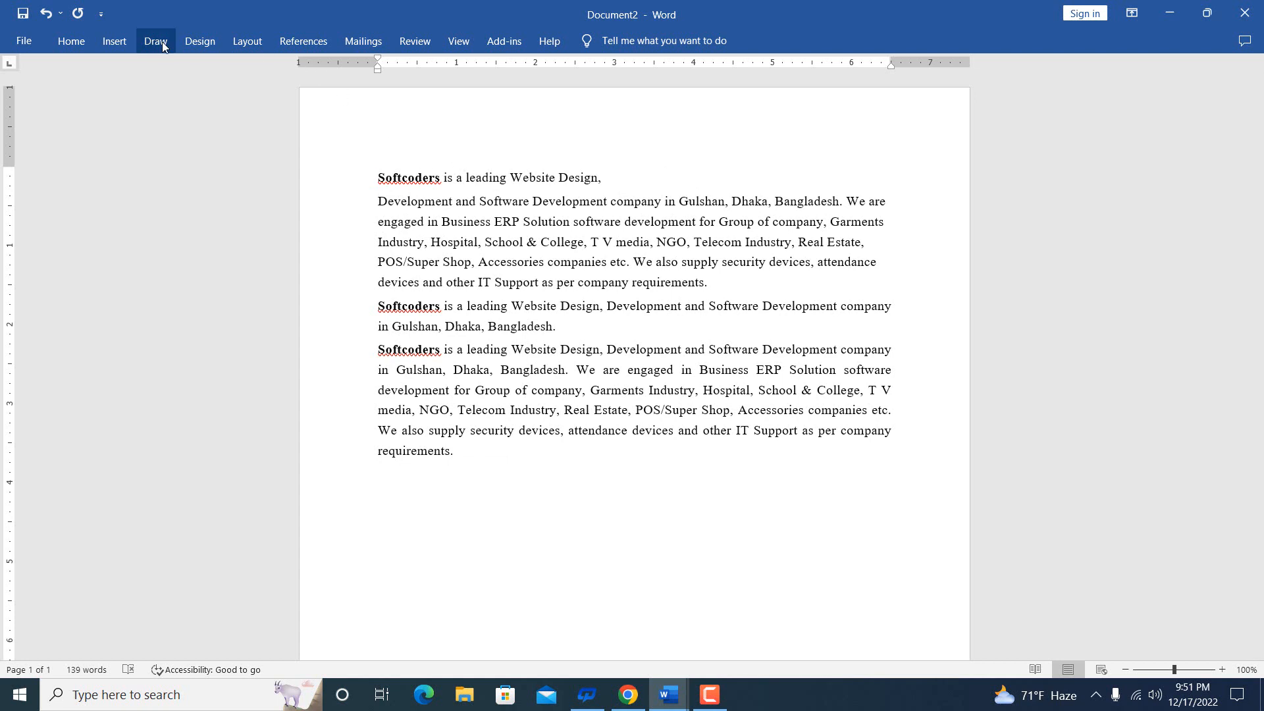
click(78, 48)
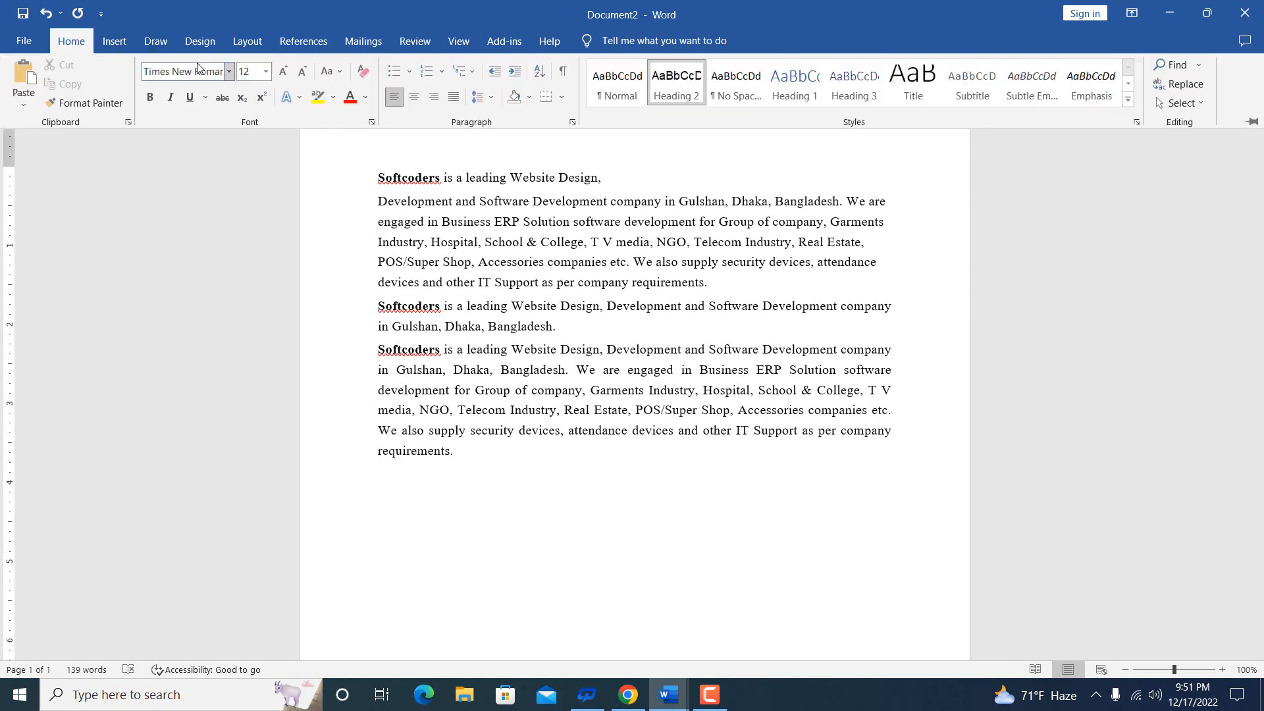
click(416, 99)
click(754, 184)
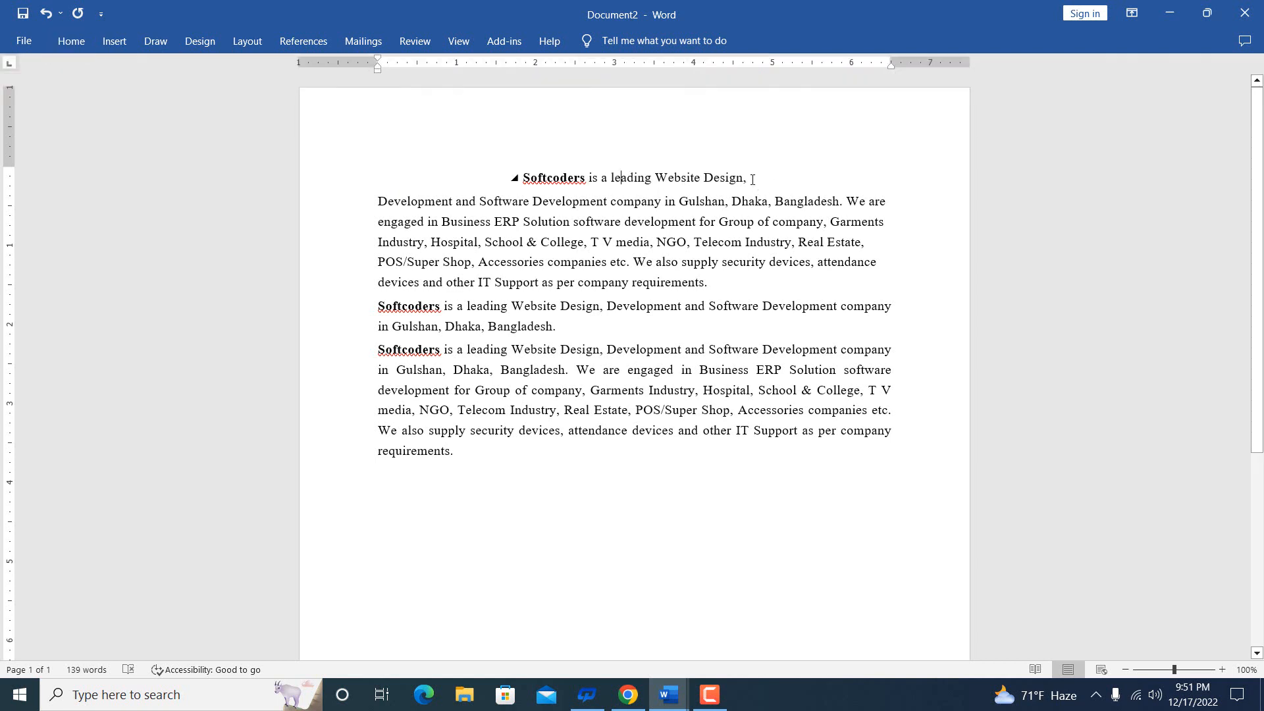
Step: Enlarge the centred first line to 17 pt and remove the bold from it
click(506, 179)
key(ctrl+bracketright)
key(ctrl+bracketright)
key(ctrl+bracketright)
key(ctrl+bracketright)
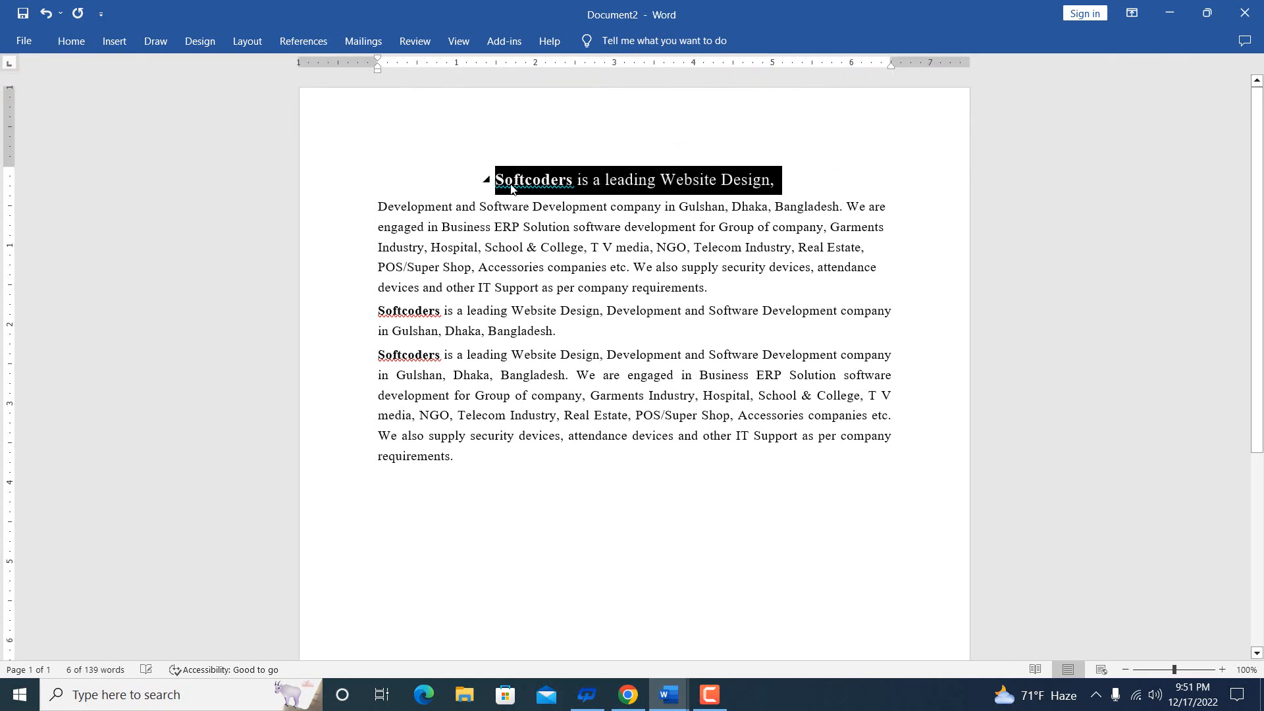
key(ctrl+b)
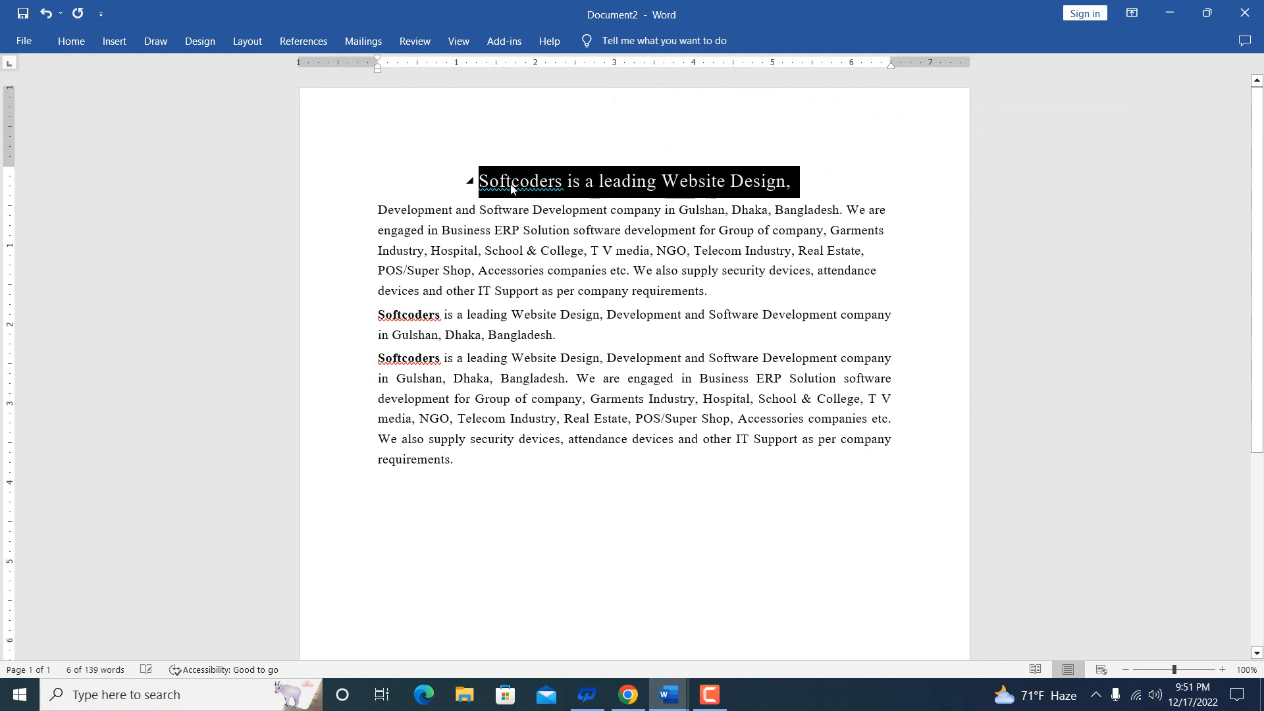
click(542, 211)
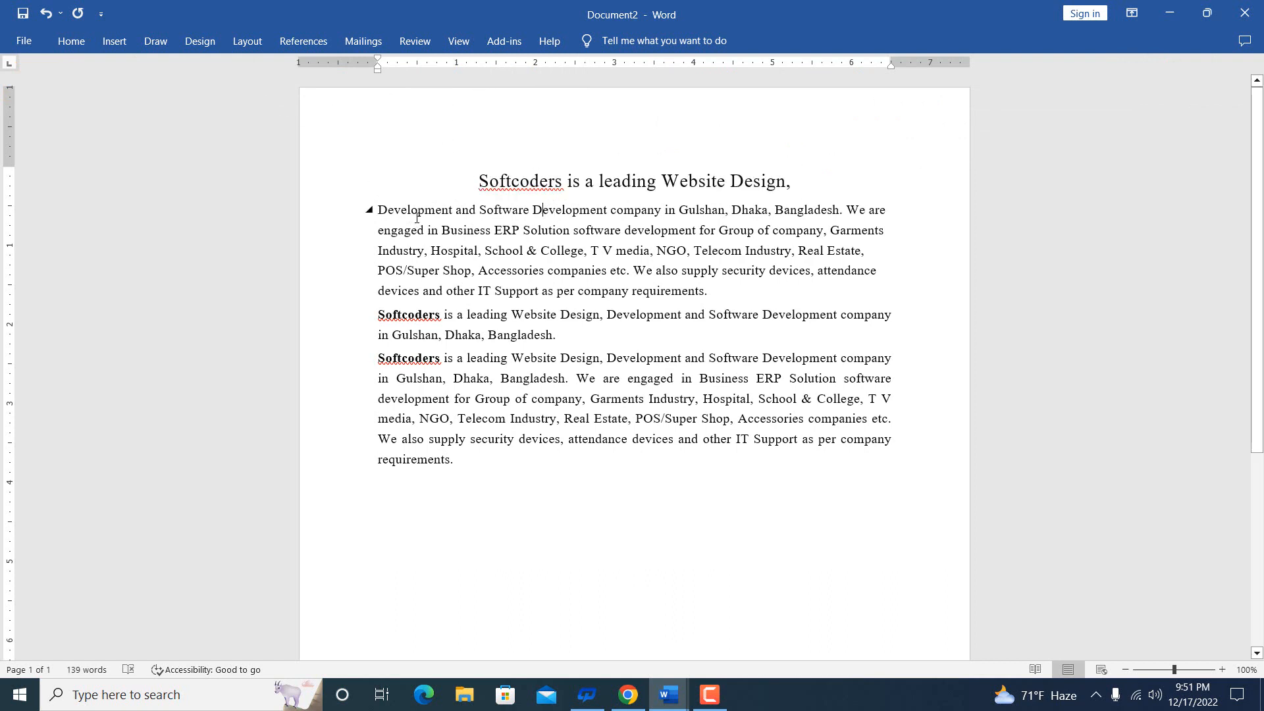
Step: Add a right-aligned line reading "Date : 14/12/2022" above the centred line, followed by an empty line
click(80, 41)
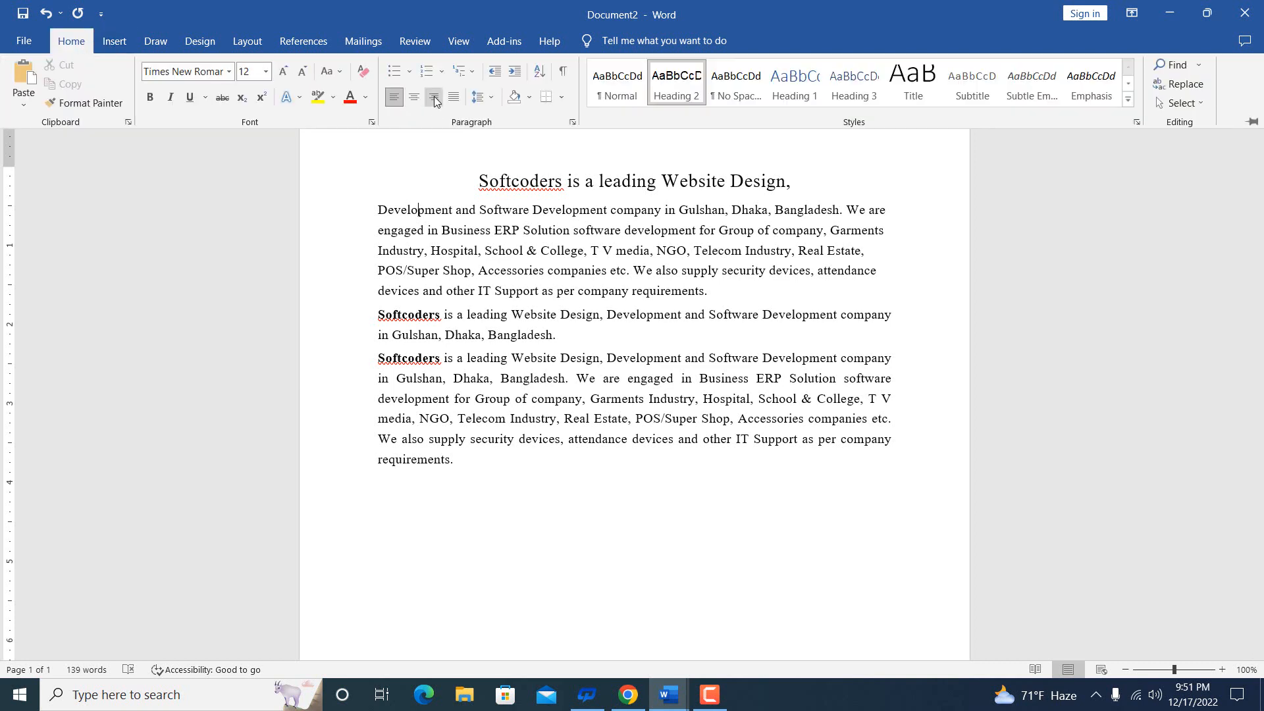
click(476, 188)
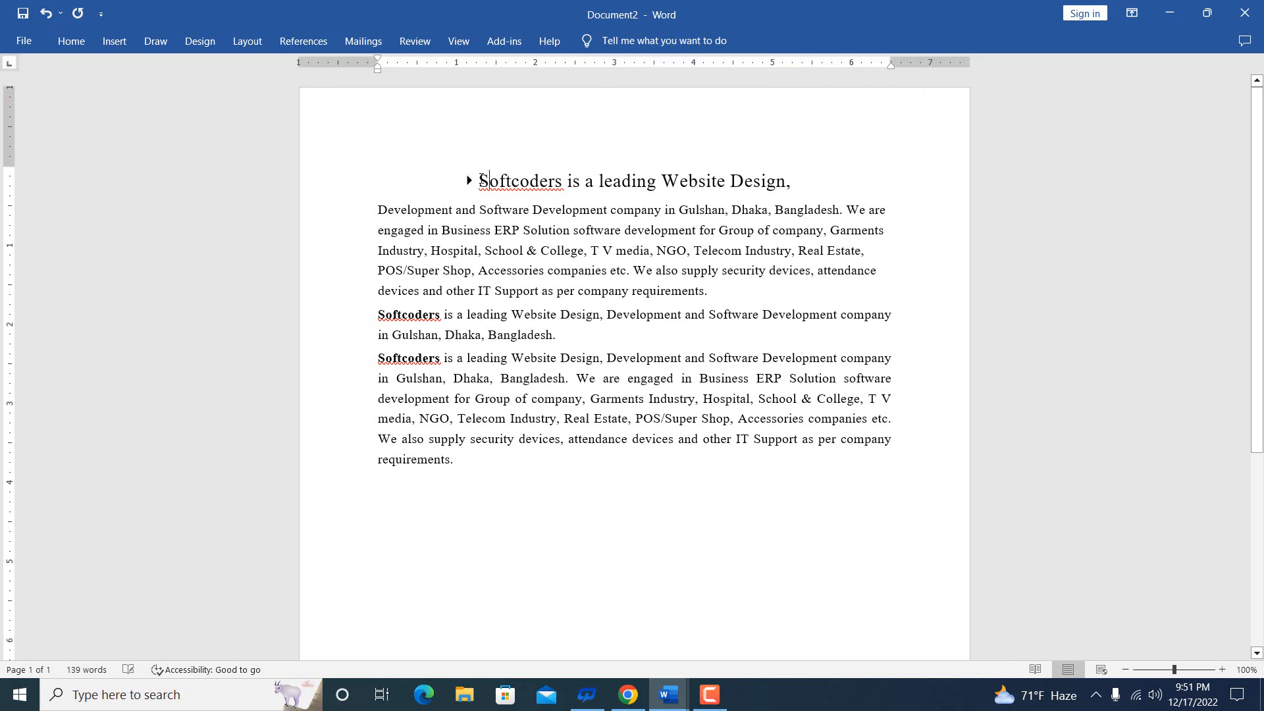
click(483, 180)
key(Return)
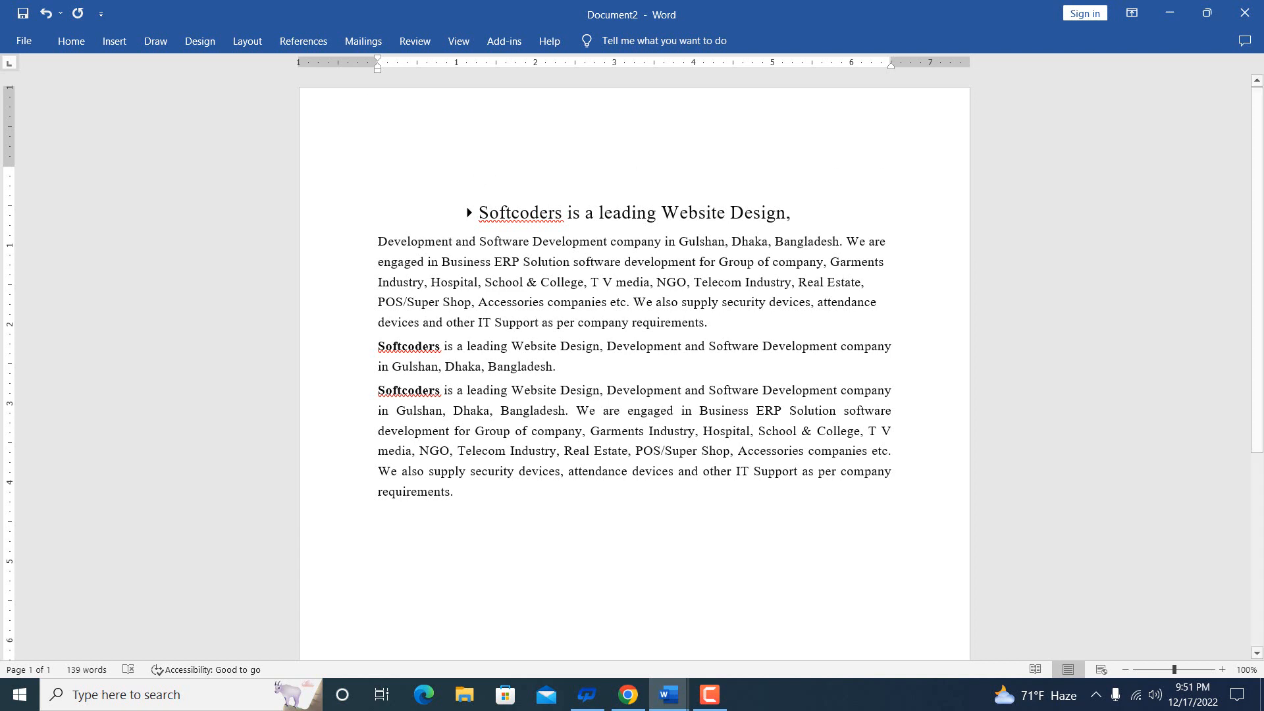
click(71, 40)
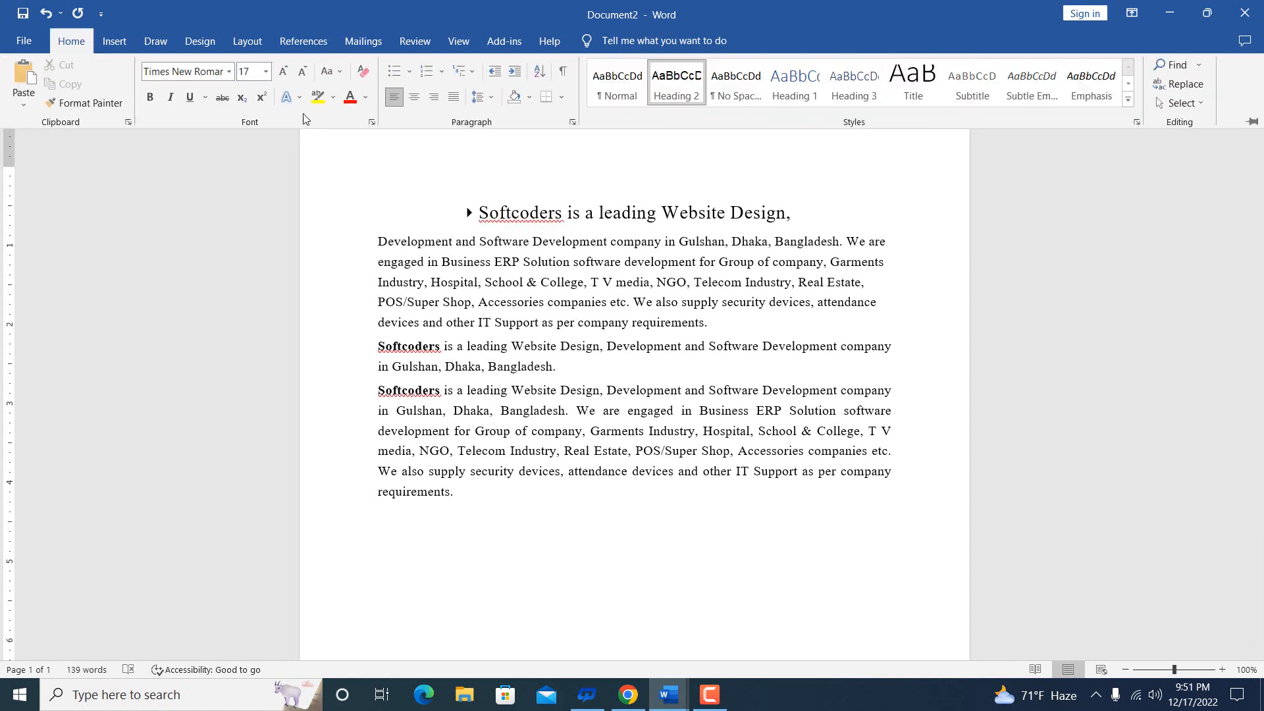
click(435, 98)
text(Date)
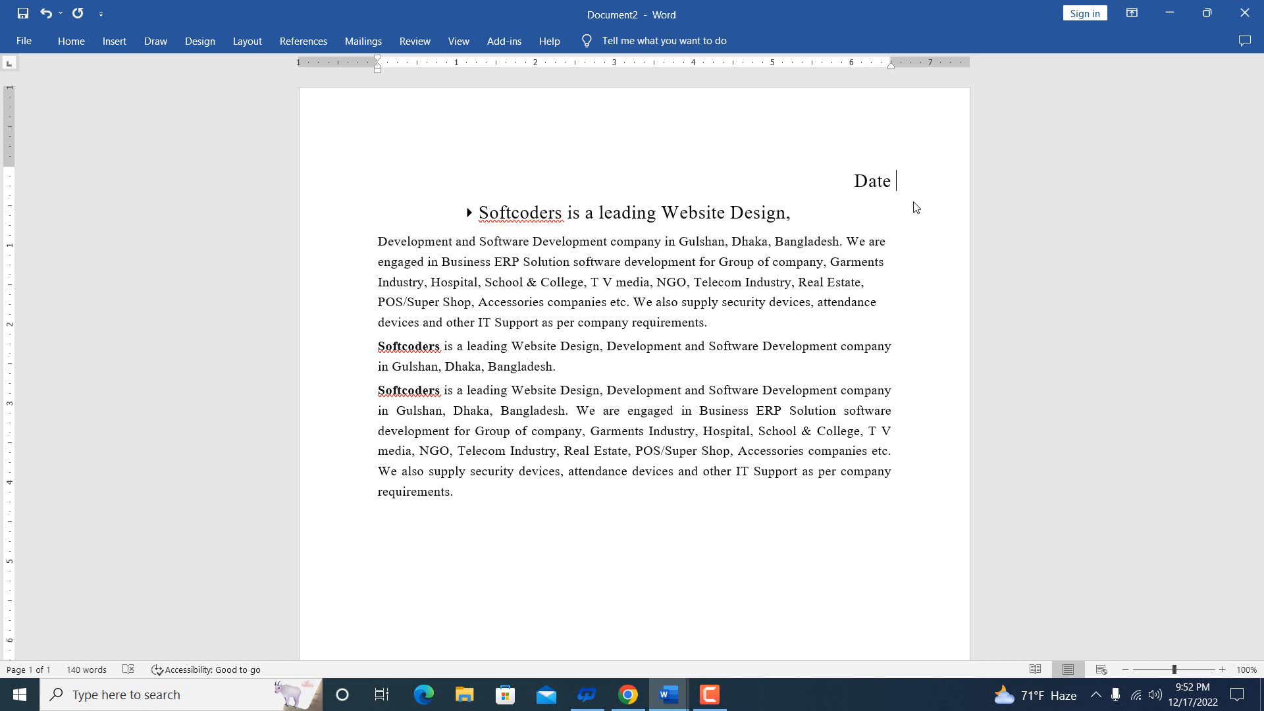
text( : 14/12/2022)
key(Return)
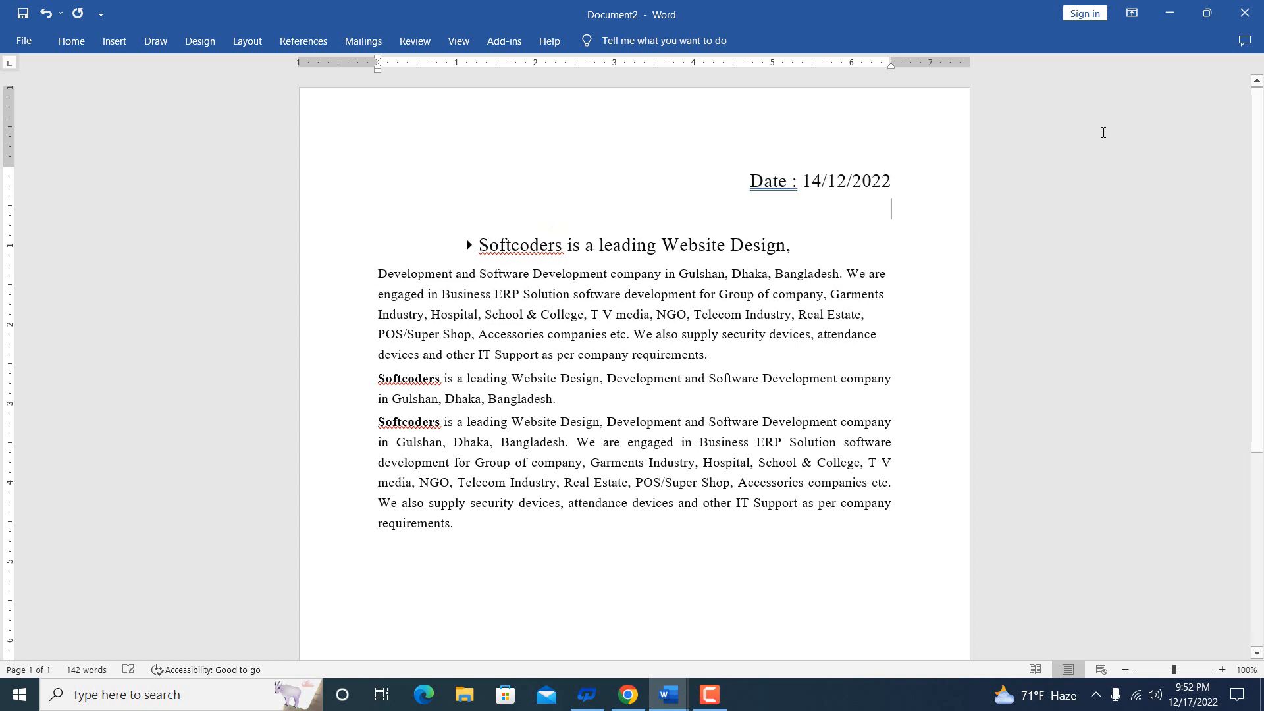
click(71, 41)
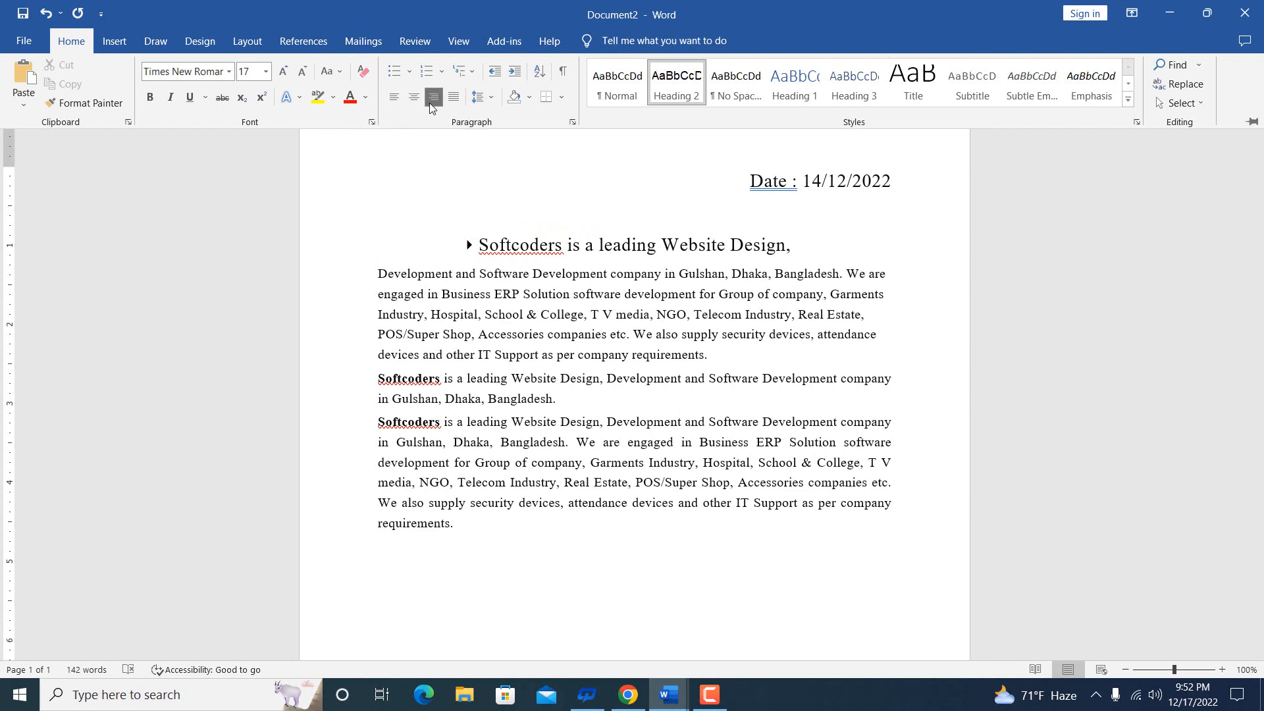
click(563, 313)
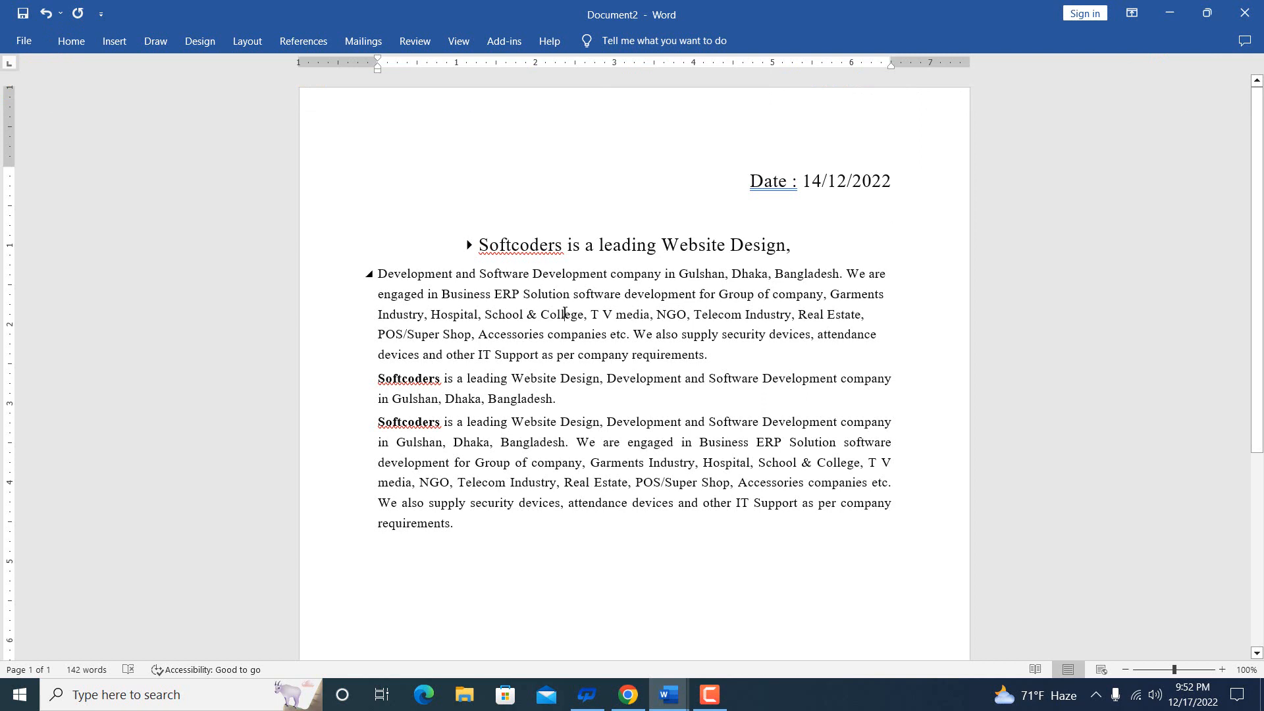
Step: Justify the paragraph beginning "Development and Software Development" and add an empty line below it
click(69, 40)
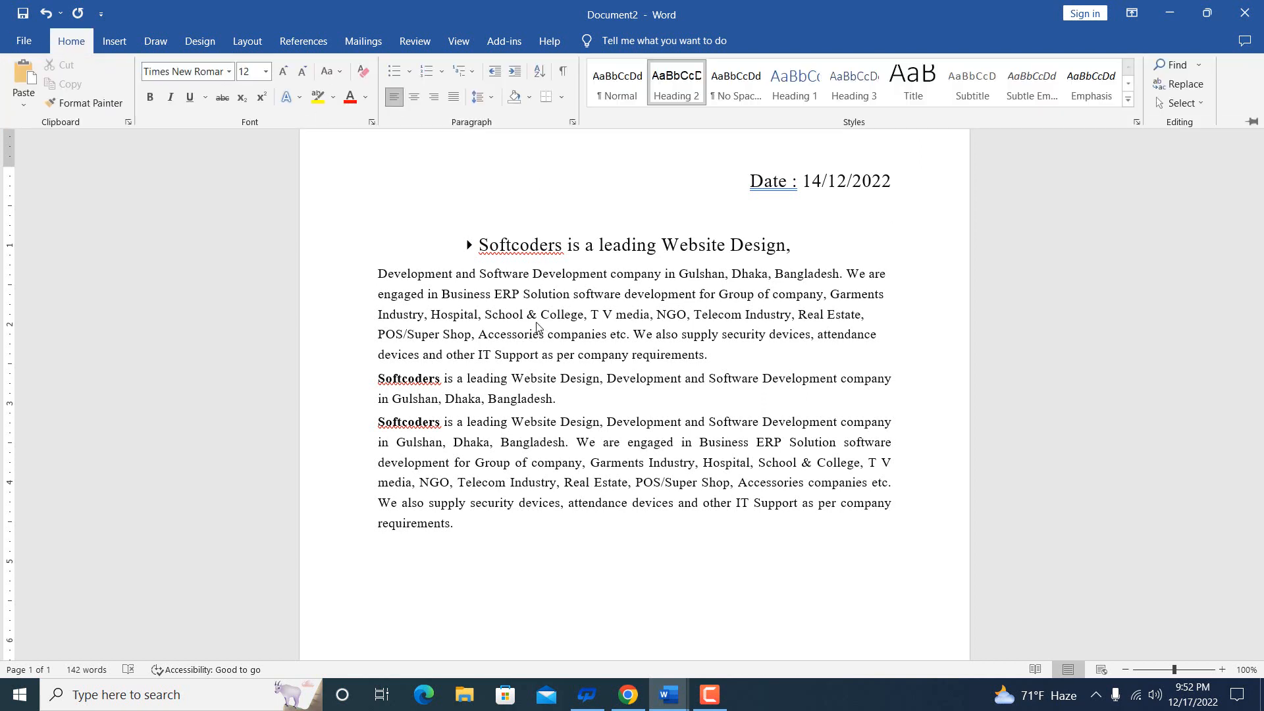
click(496, 293)
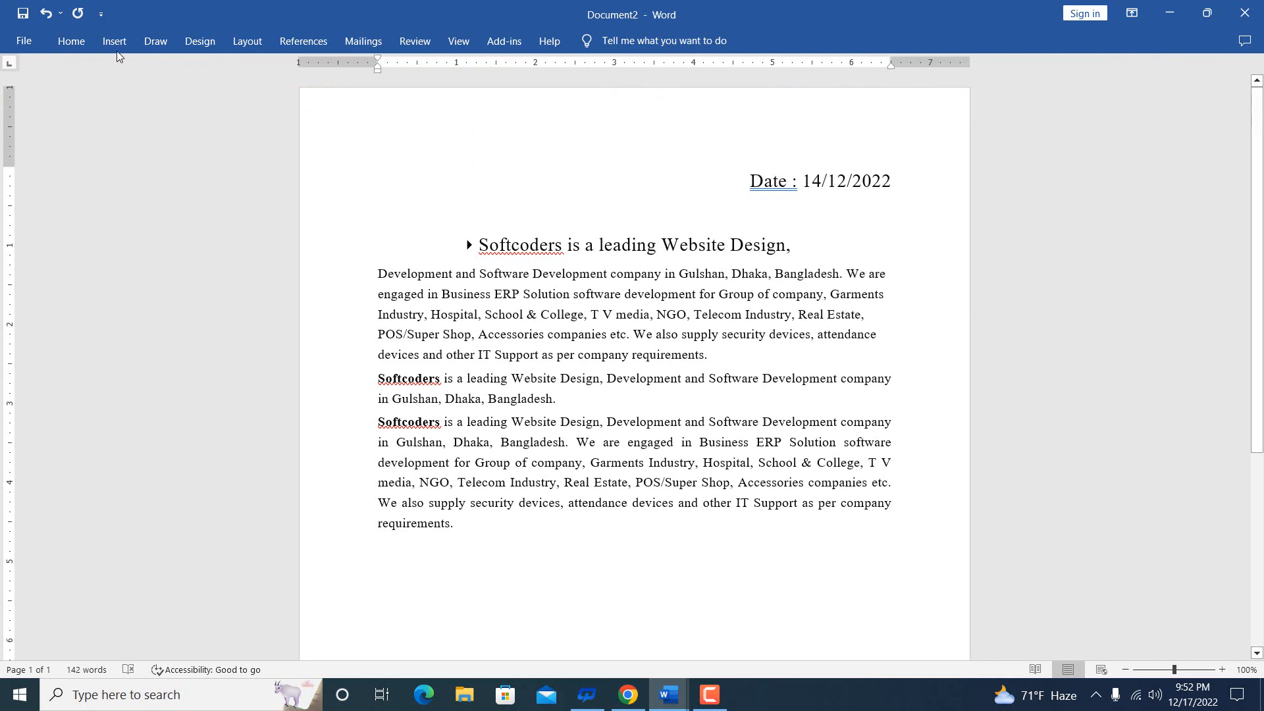
click(71, 41)
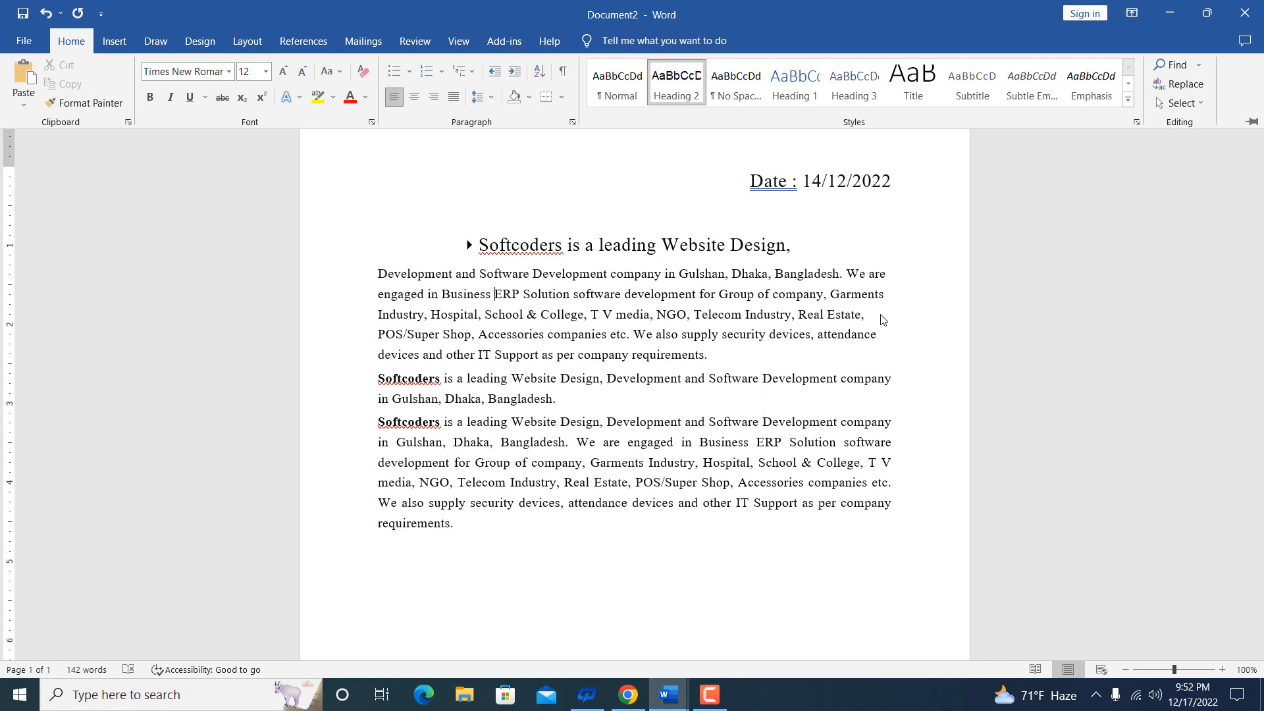
click(453, 97)
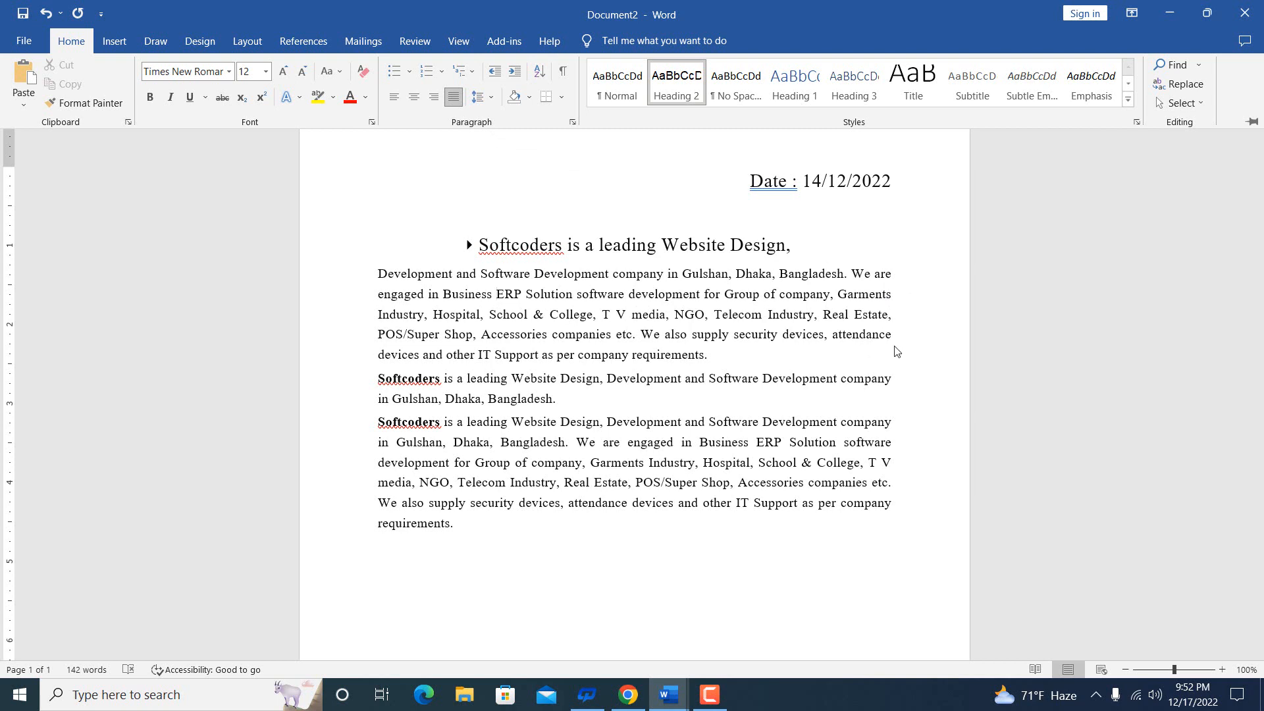
key(ctrl+F1)
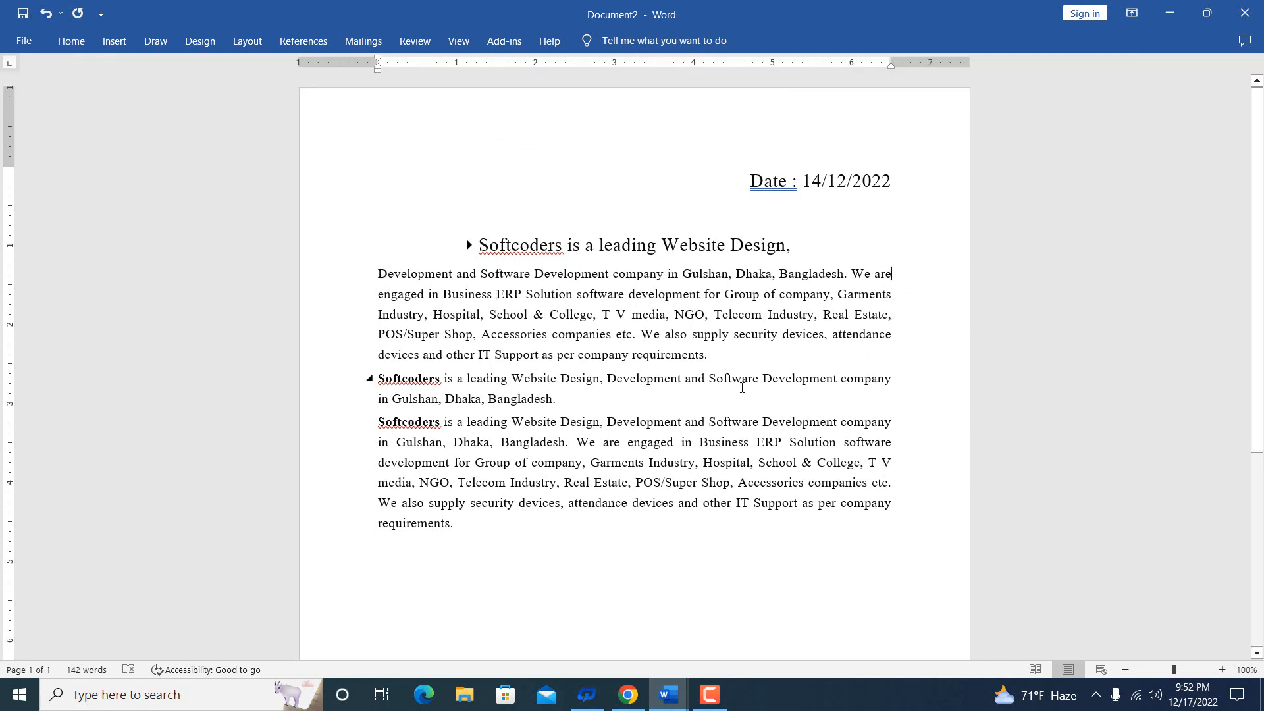
key(Return)
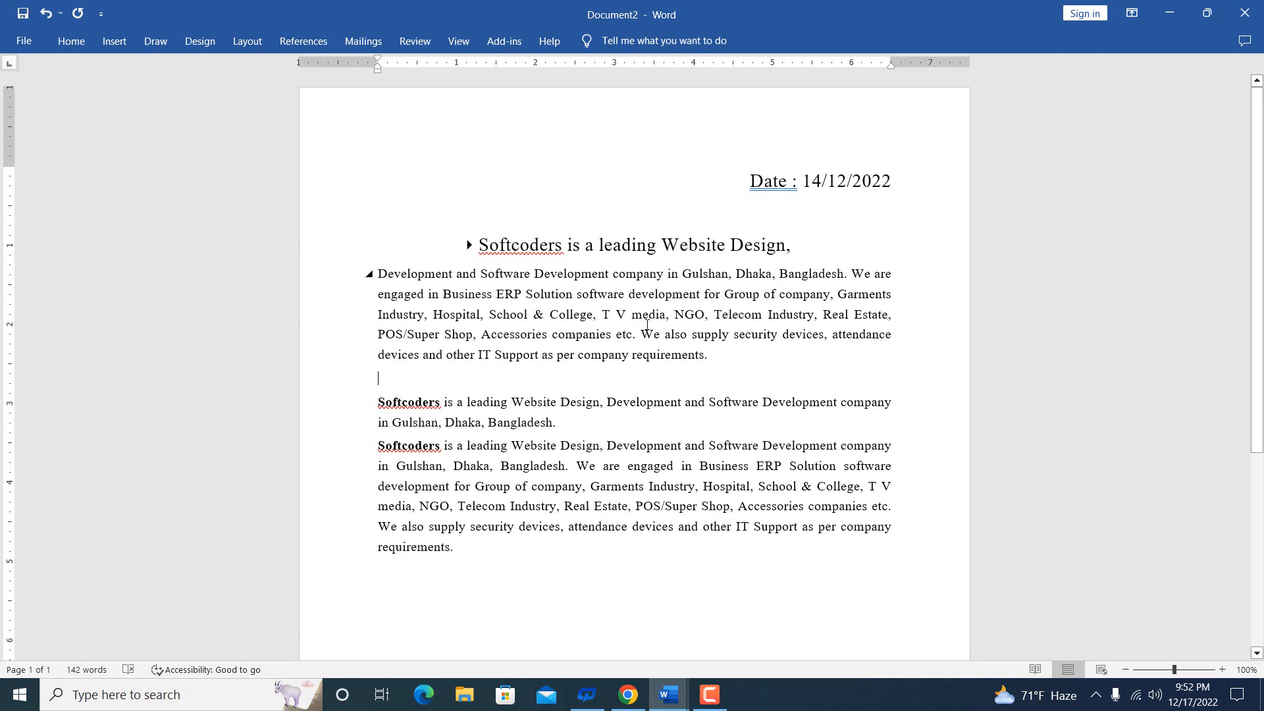
Step: Turn off justification for the paragraph beginning "Development and Software Development" so that it is left-aligned
click(71, 41)
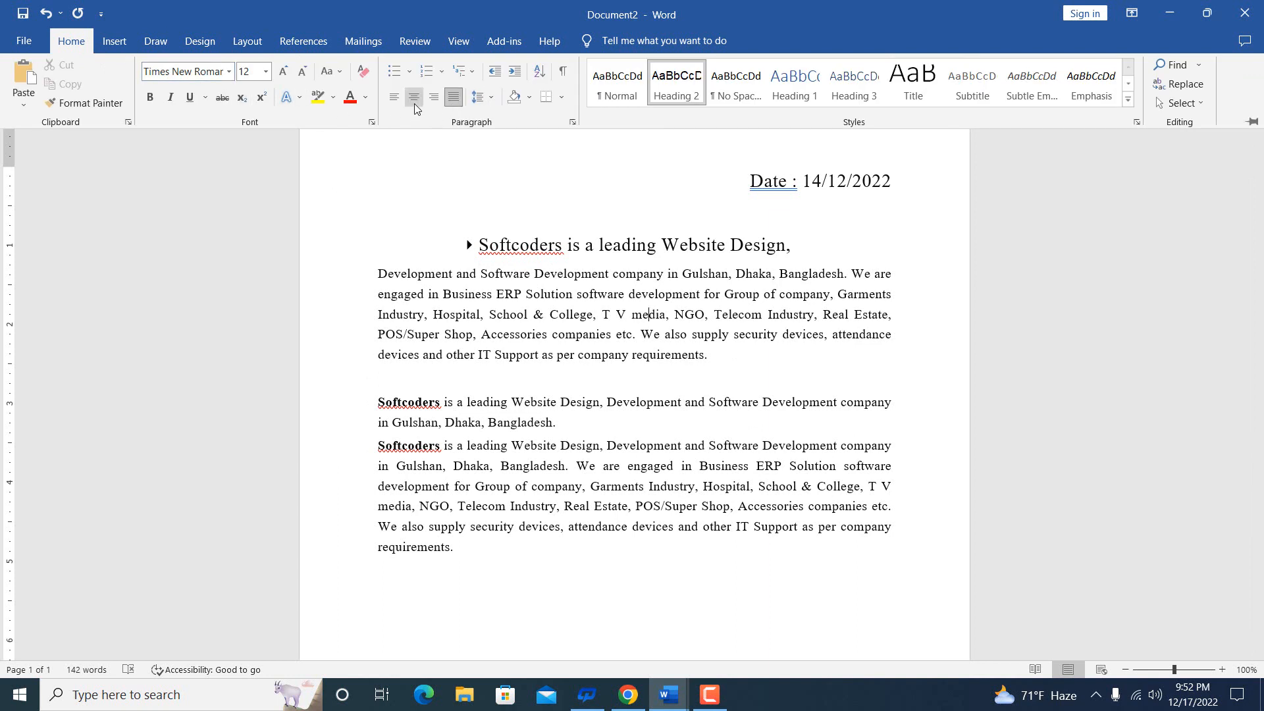
click(491, 99)
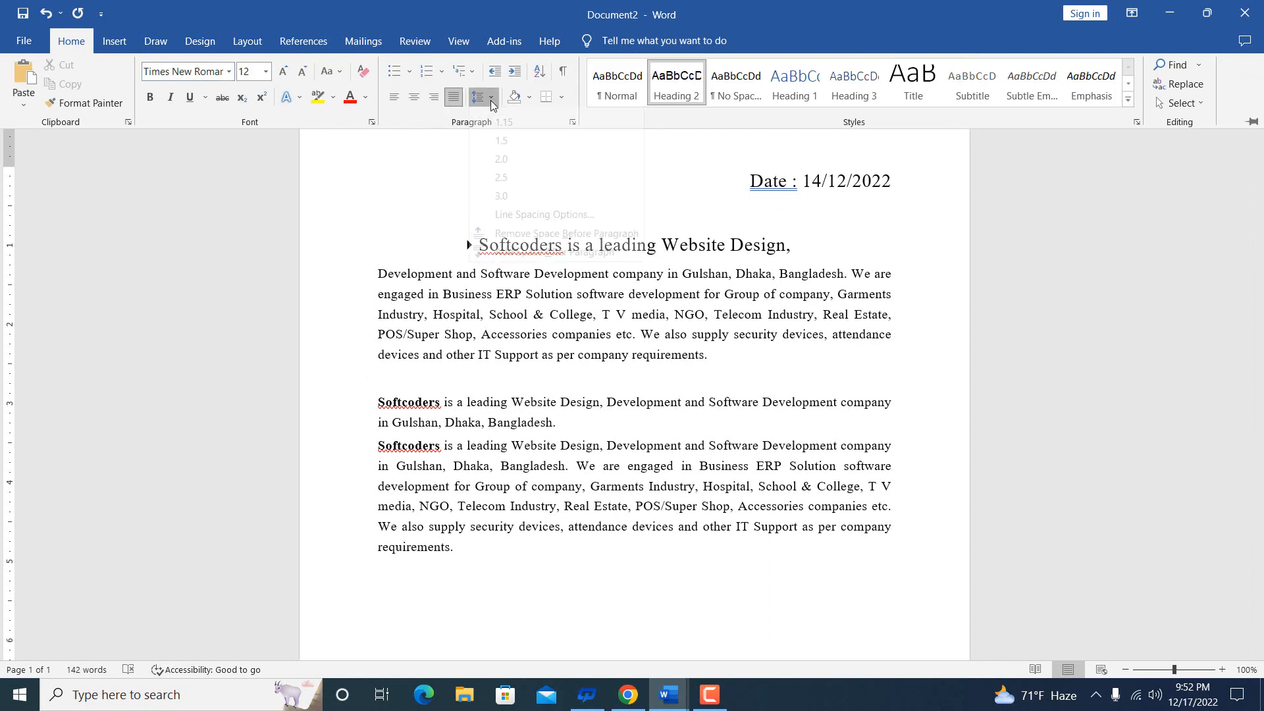
click(454, 99)
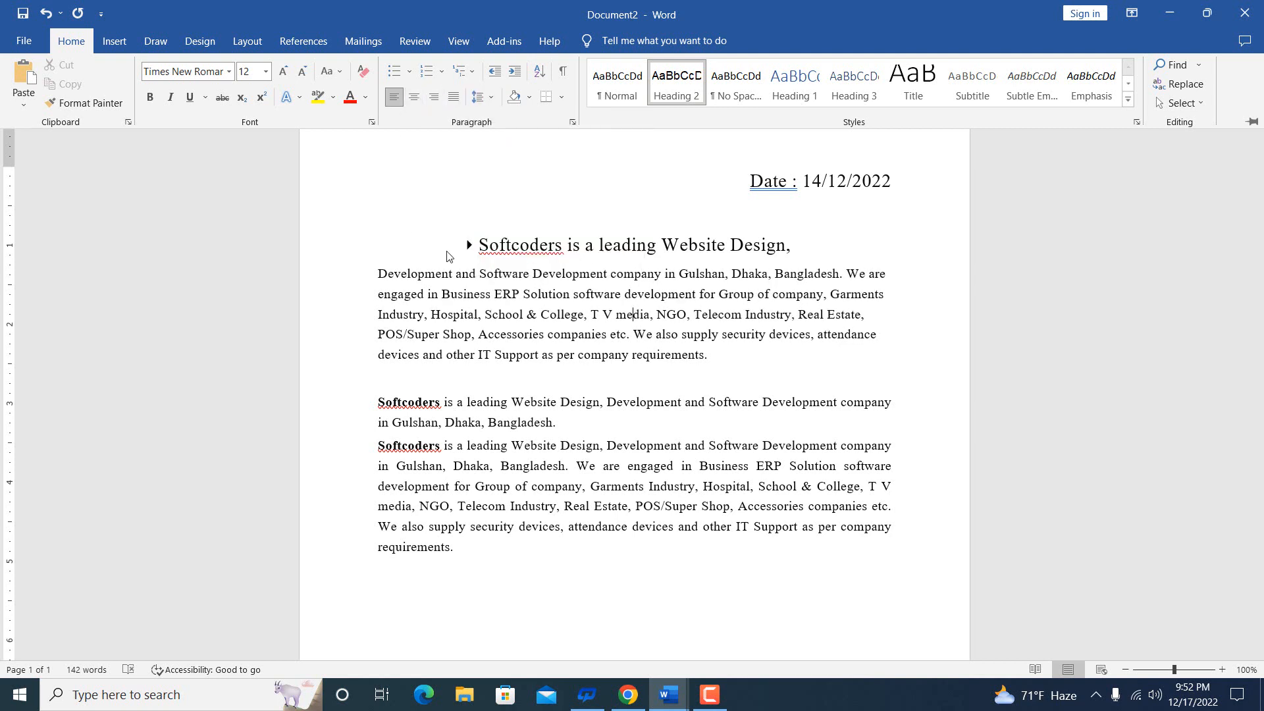
key(ctrl+F1)
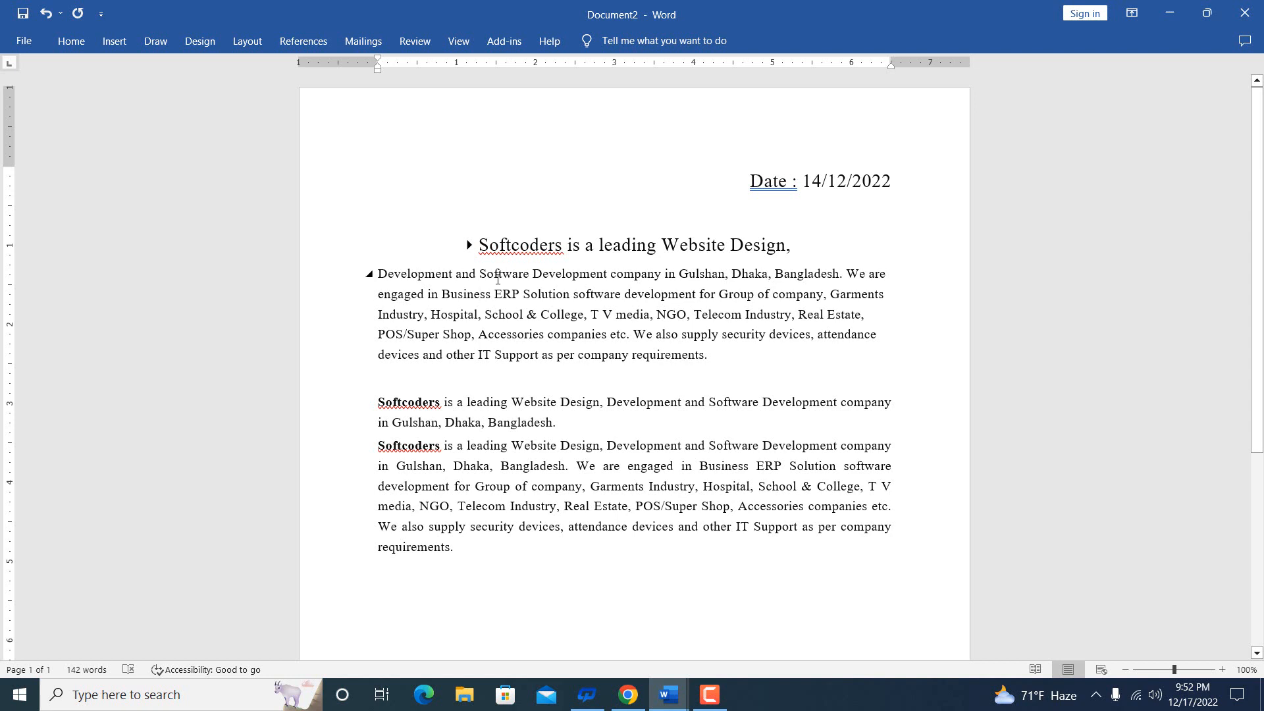
Step: Switch the paragraph beginning "Development and Software Development" through justified, centred and right alignment, ending with it justified
click(71, 41)
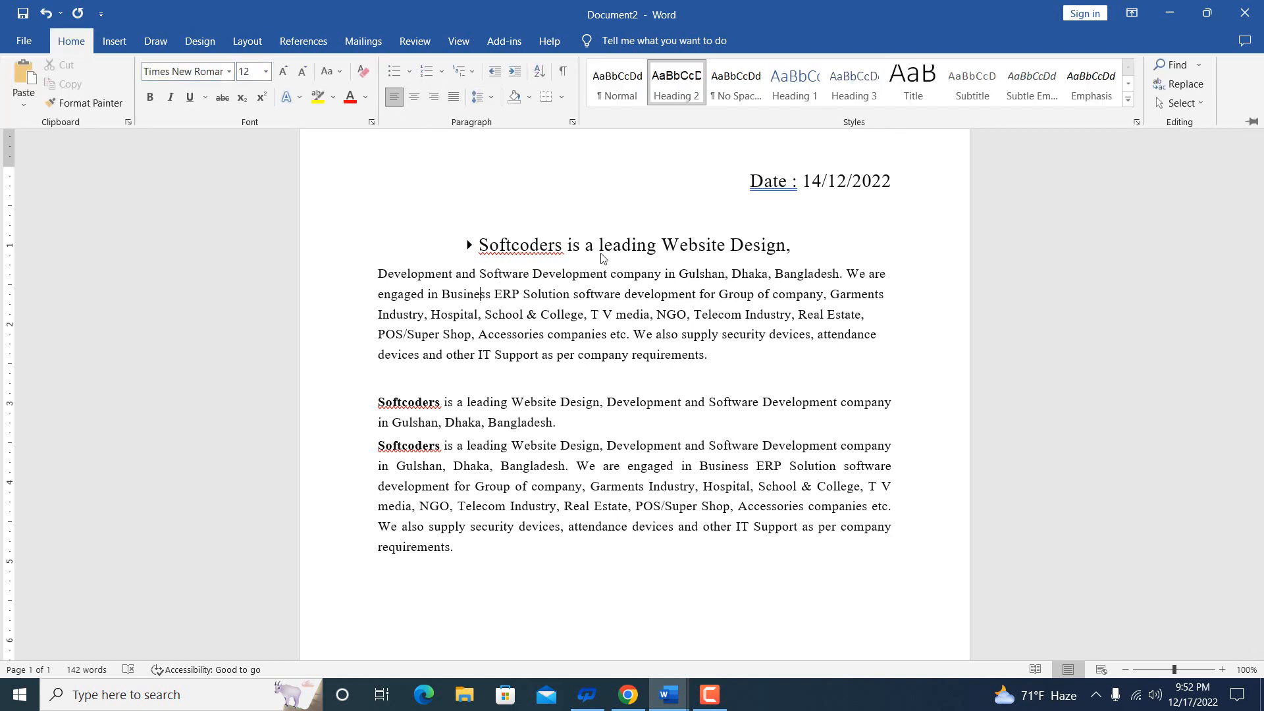
click(539, 295)
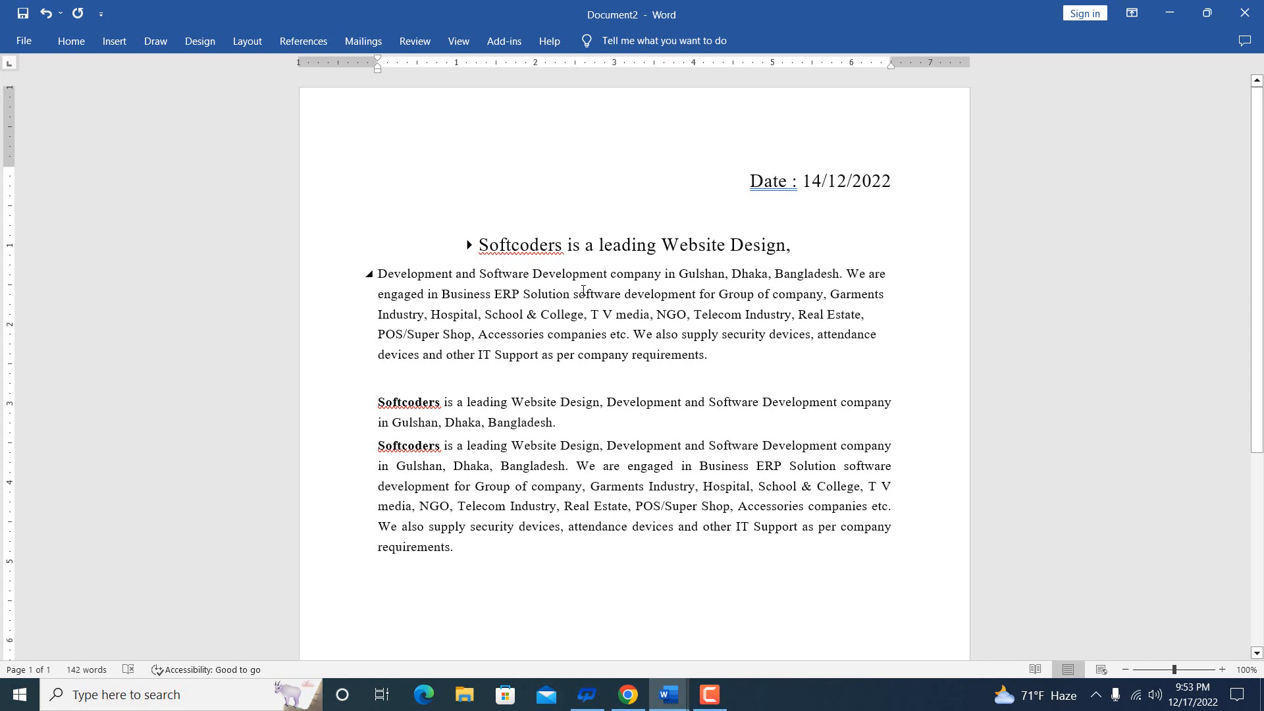
key(ctrl+j)
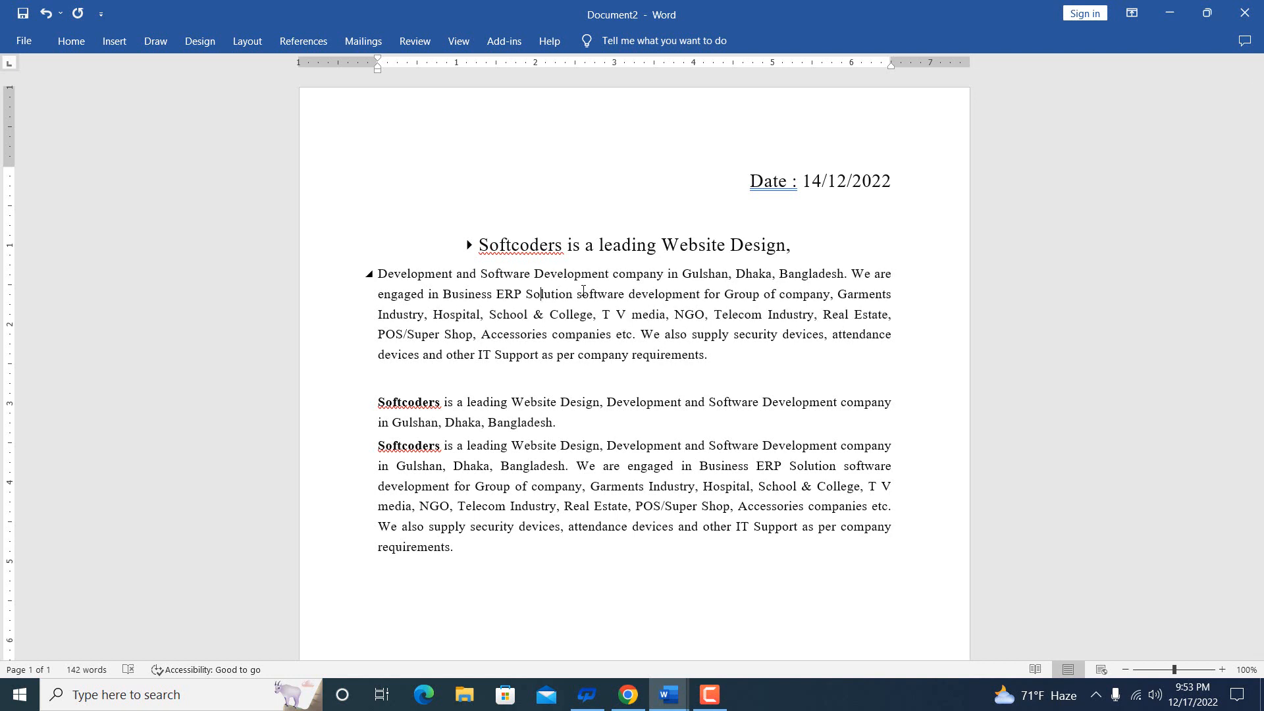
key(ctrl+e)
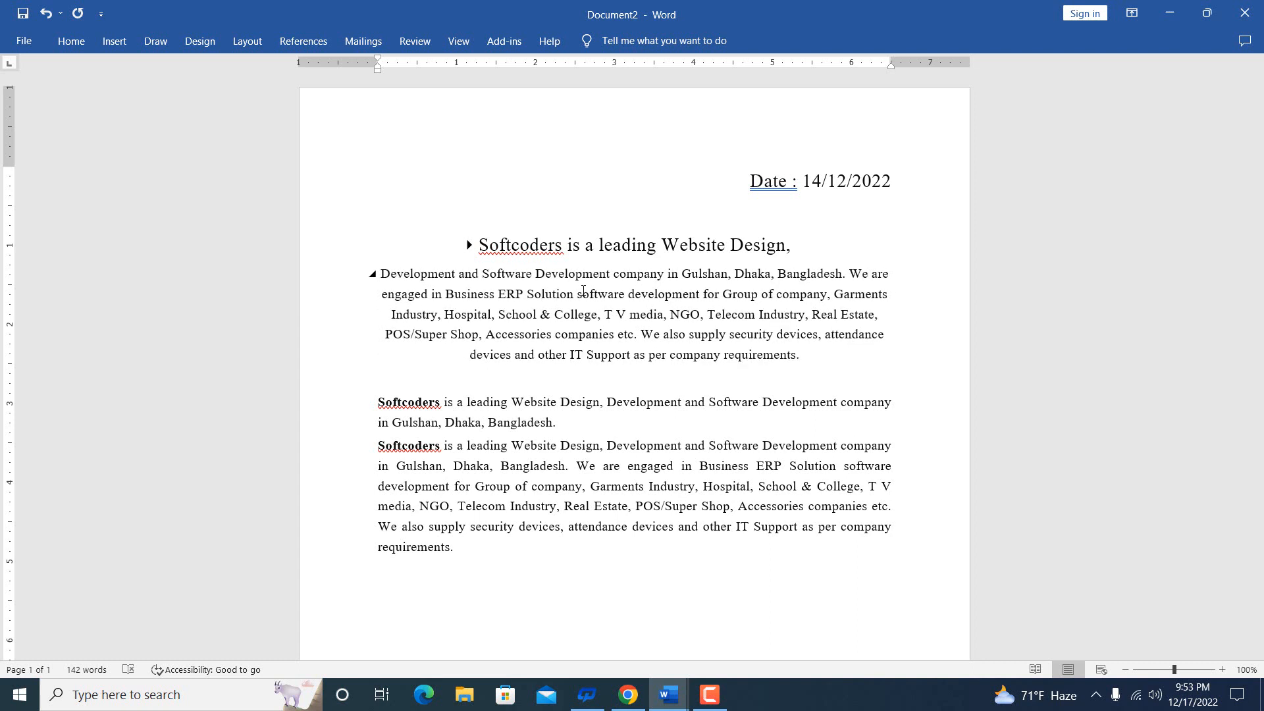
key(ctrl+r)
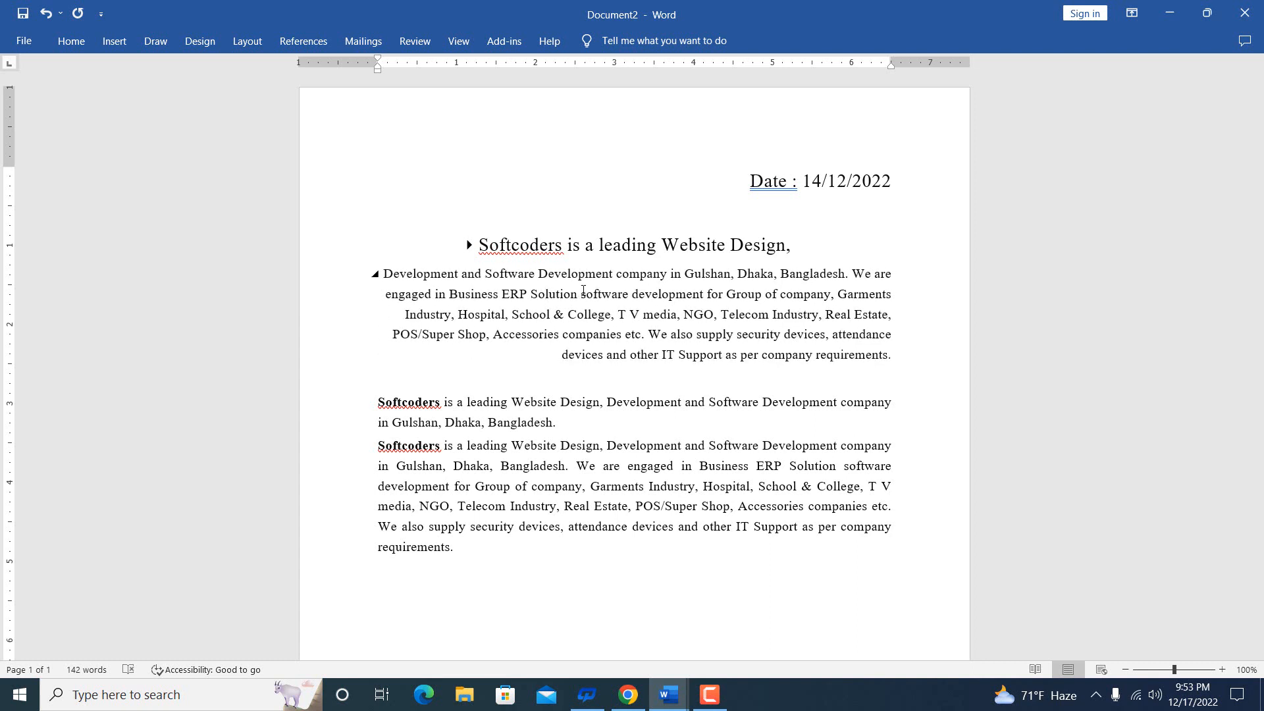
key(ctrl+j)
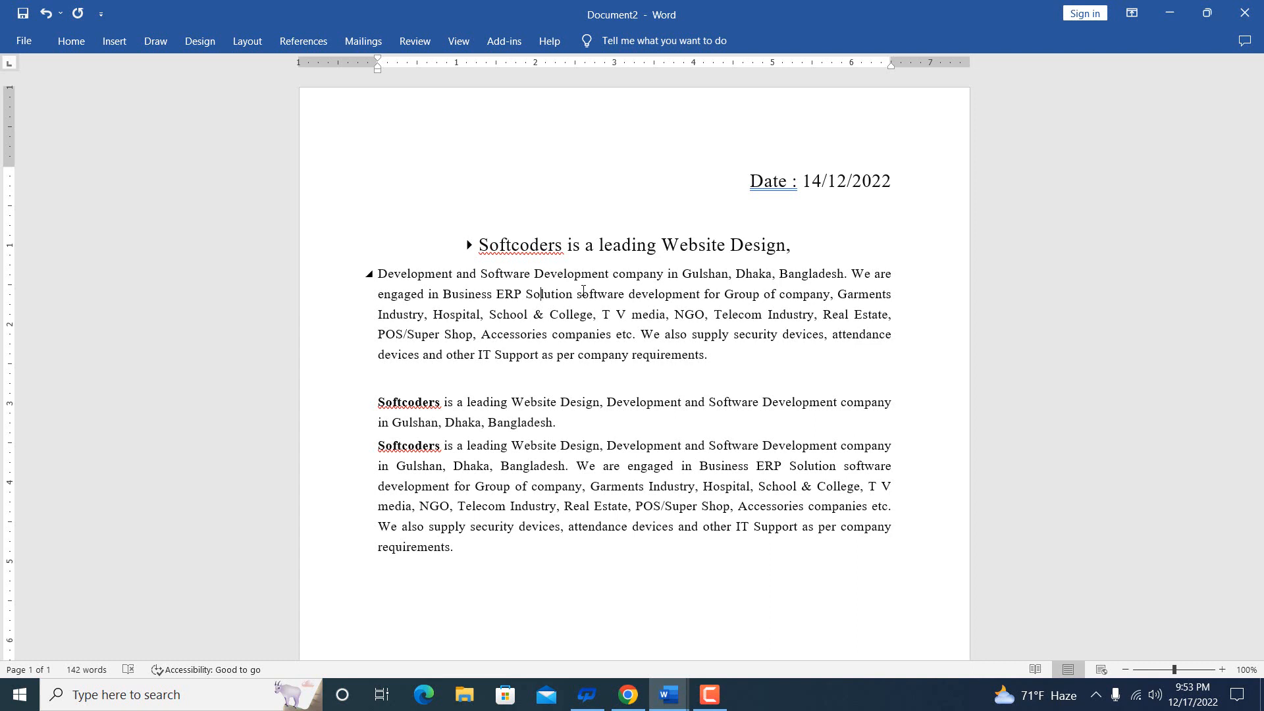
click(69, 41)
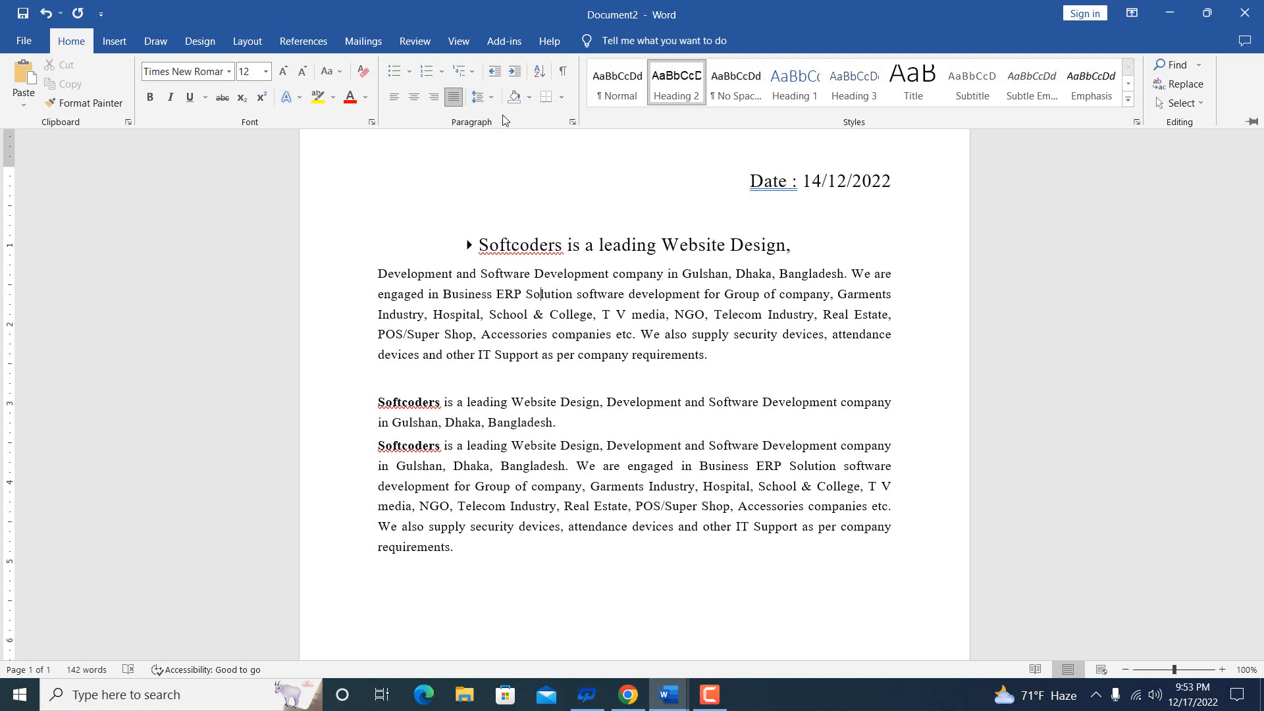
click(710, 695)
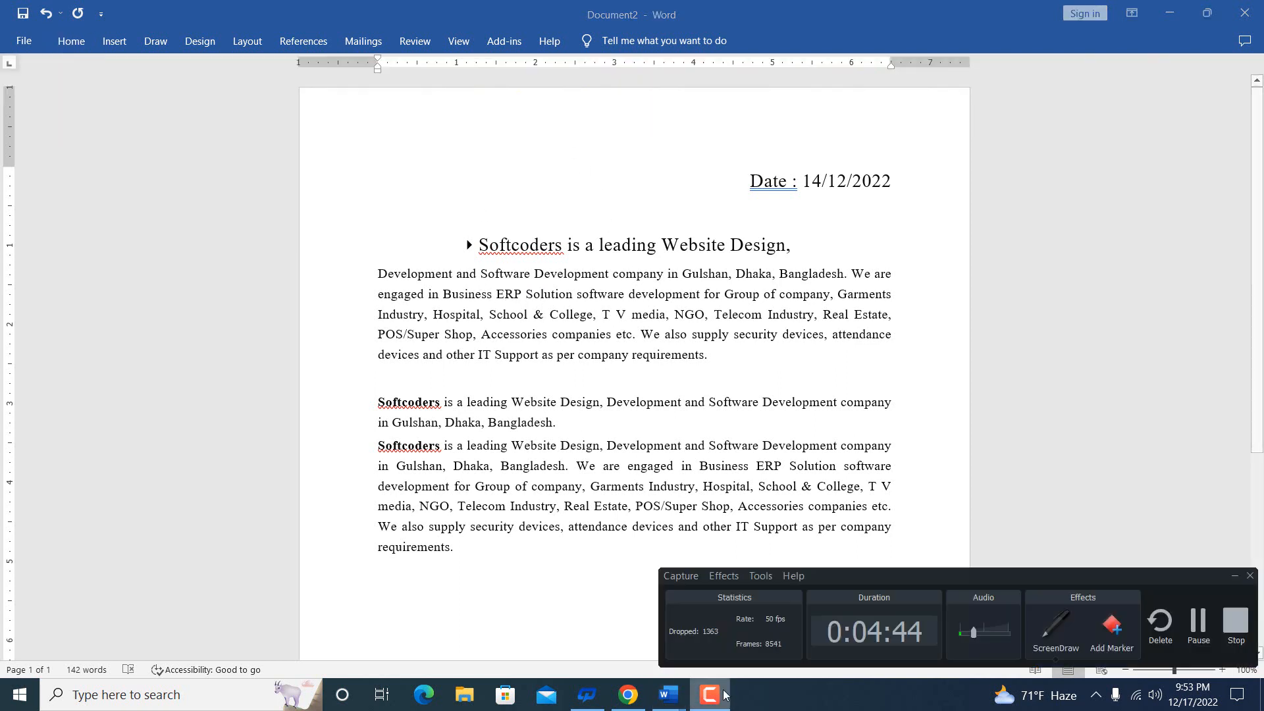
click(1236, 622)
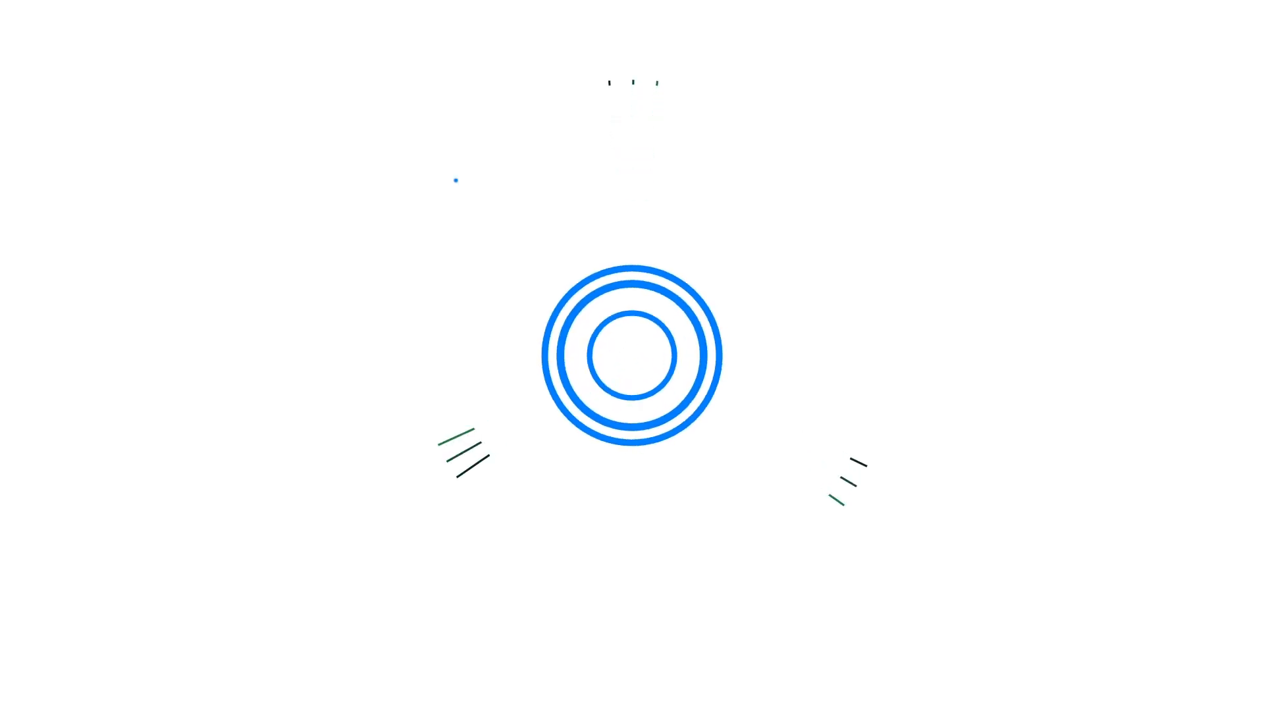